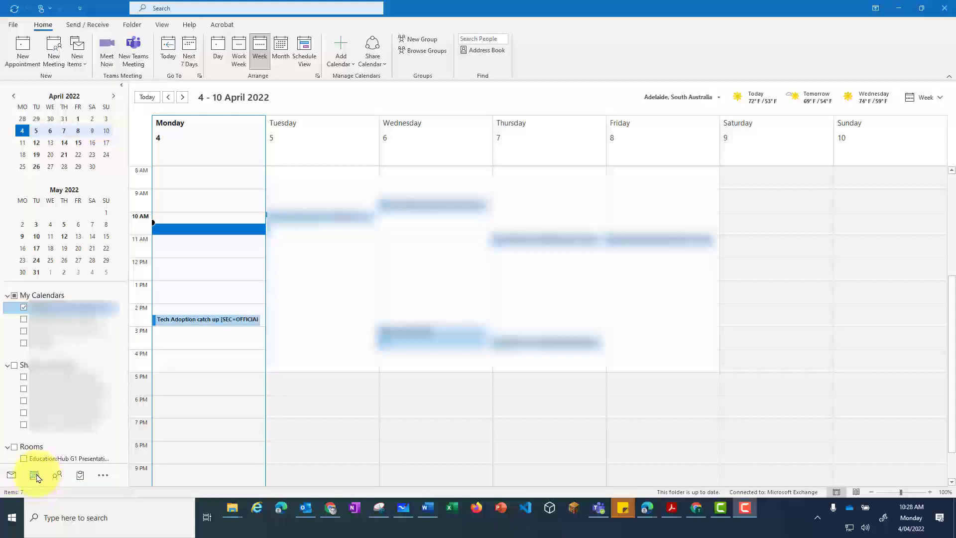
# Create a Teams meeting on Monday 4 April 2022 at 3:30 PM titled "Poll Meeting" and add the required attendee
pyautogui.click(162, 344)
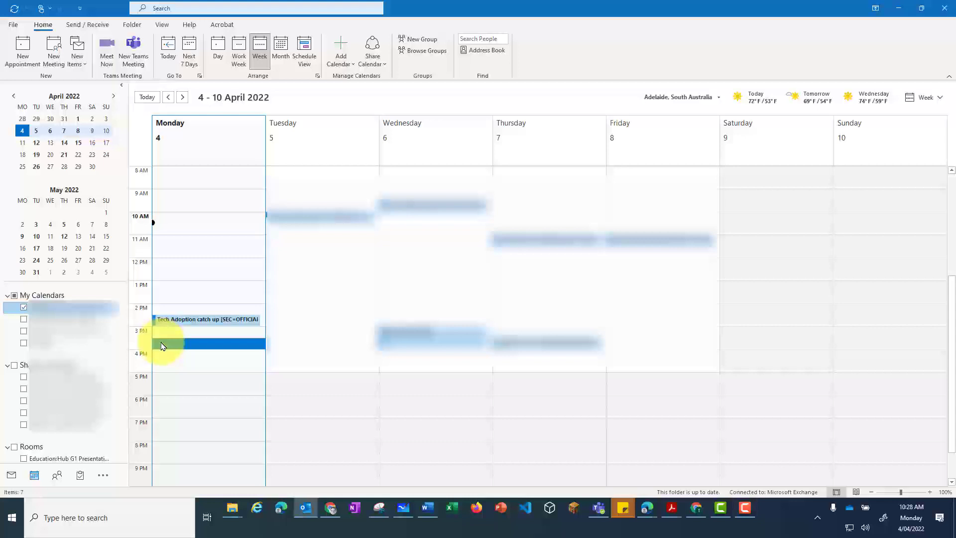
pyautogui.click(138, 60)
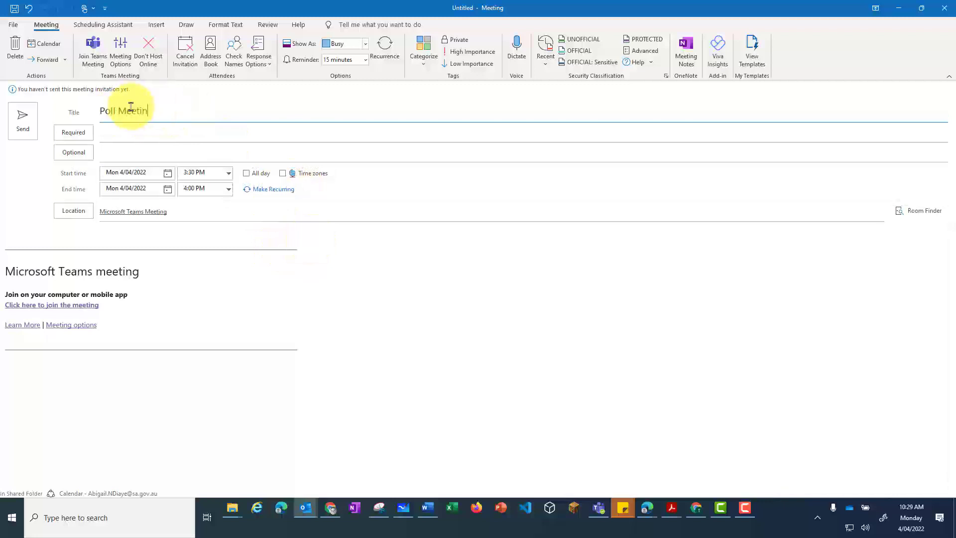
pyautogui.write('g')
pyautogui.click(128, 132)
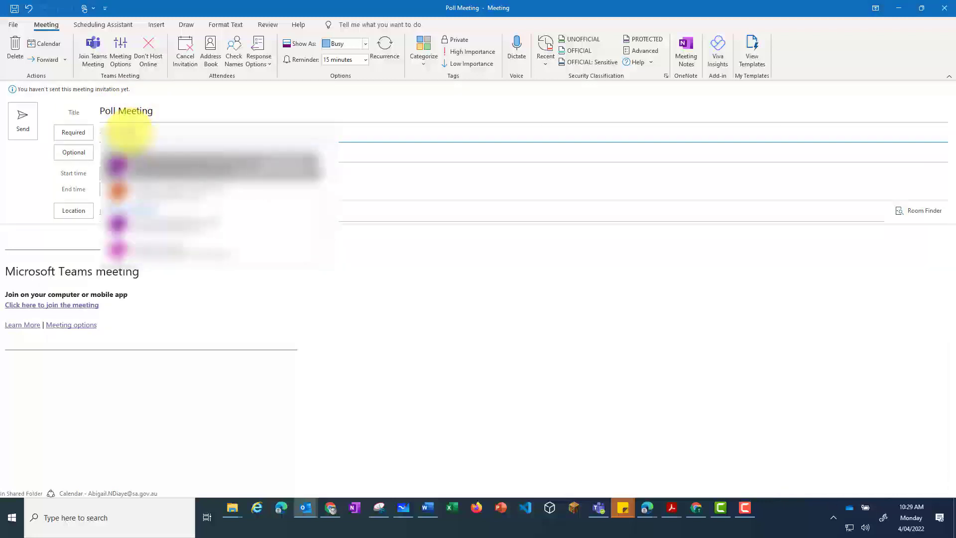
pyautogui.click(208, 162)
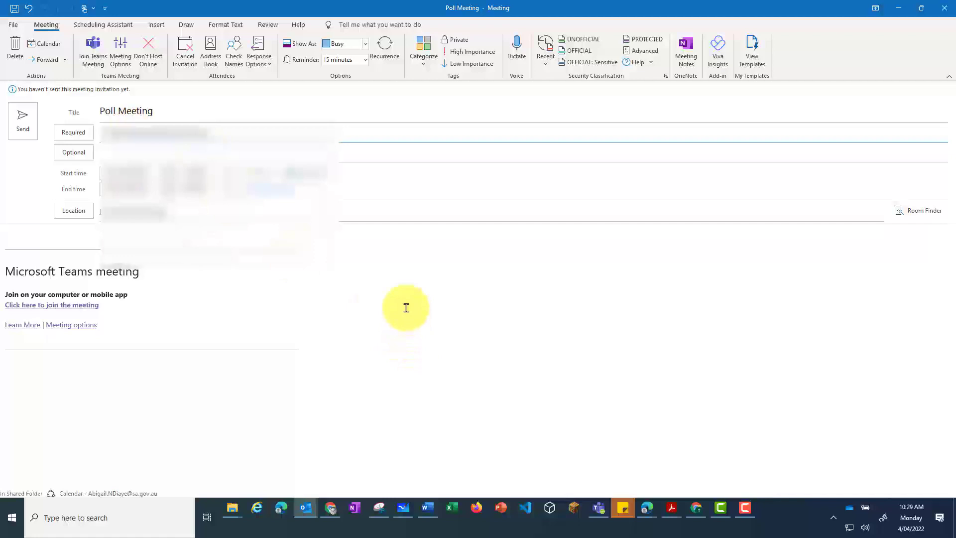
# Write "This is a meeting to discuss Polls." above the Teams joining details in the invitation body
pyautogui.click(392, 294)
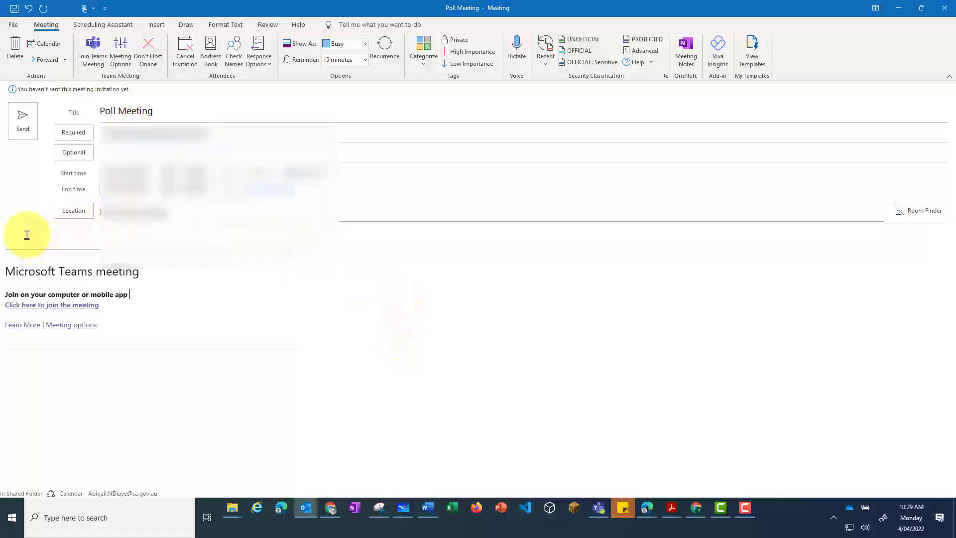
pyautogui.write('This is a meeting to')
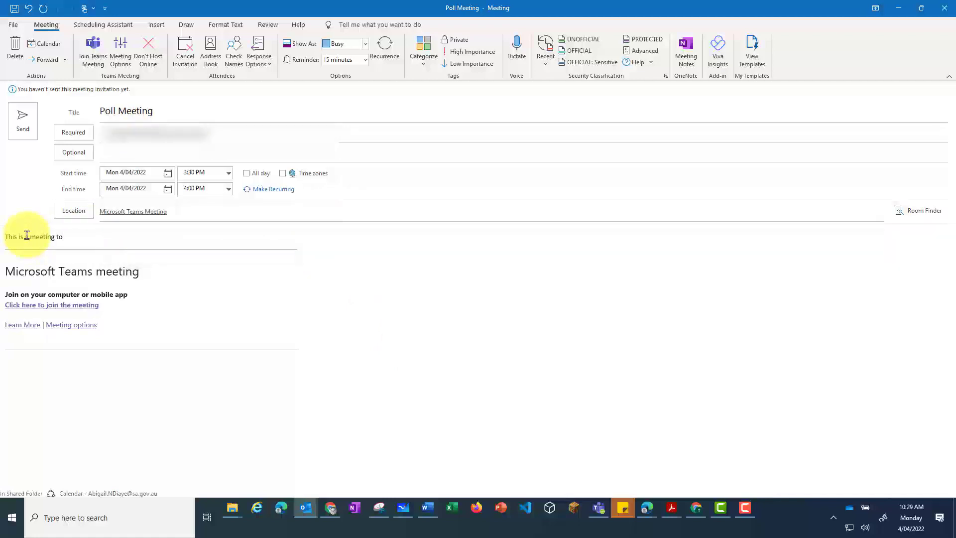
pyautogui.write(' discuss Polls.')
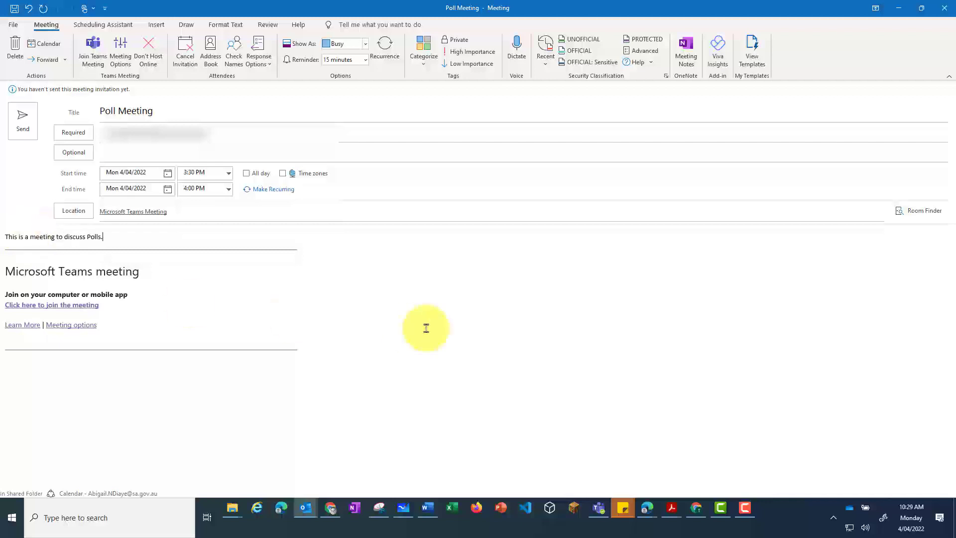
# Send the meeting invitation with the OFFICIAL security classification
pyautogui.click(27, 124)
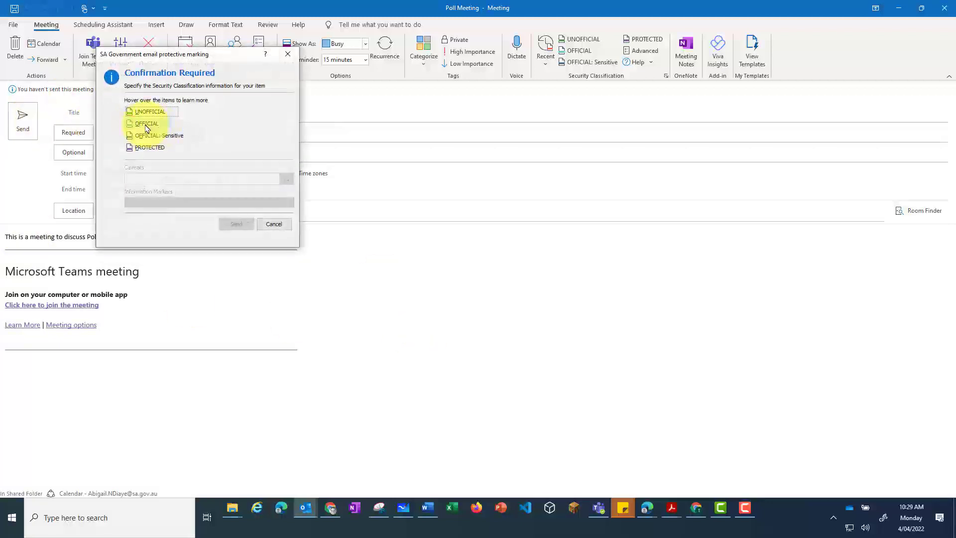
pyautogui.click(145, 123)
pyautogui.click(236, 224)
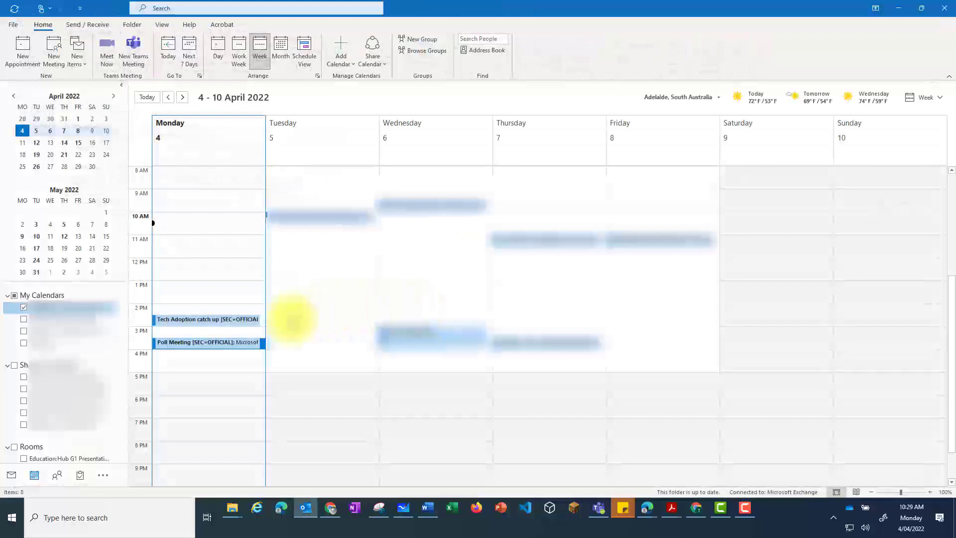
# Open Poll Meeting from the calendar and join it in Teams with the microphone off
pyautogui.doubleClick(194, 345)
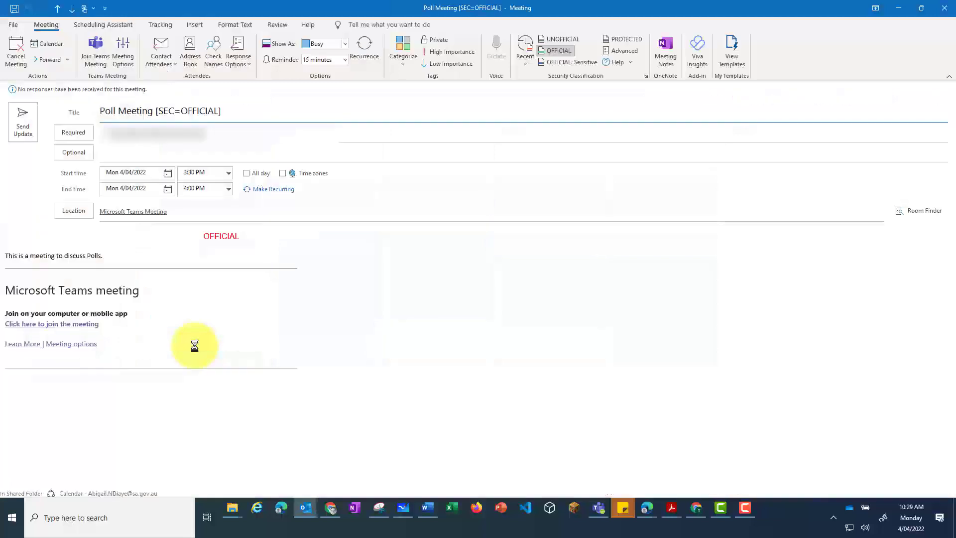
pyautogui.keyDown('ctrl'); pyautogui.click(44, 324); pyautogui.keyUp('ctrl')
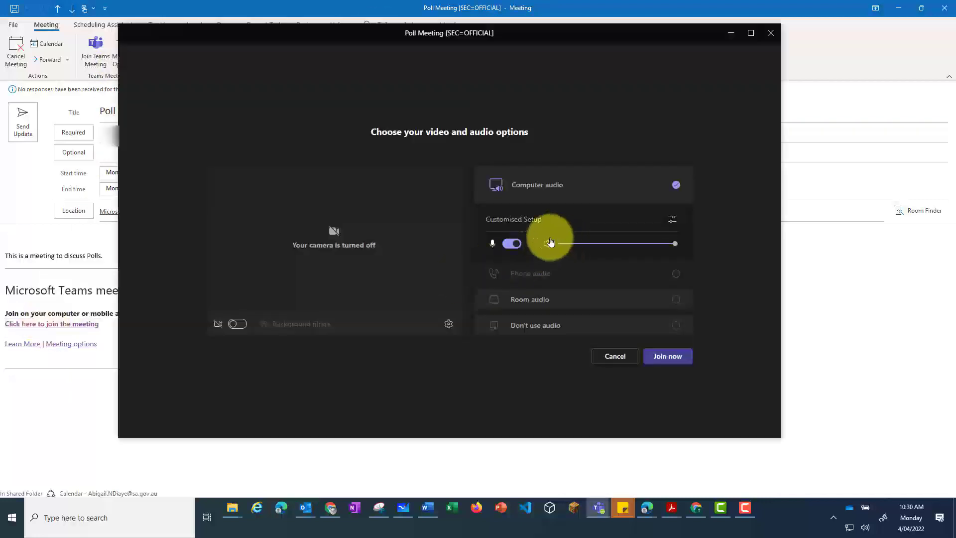
pyautogui.click(512, 244)
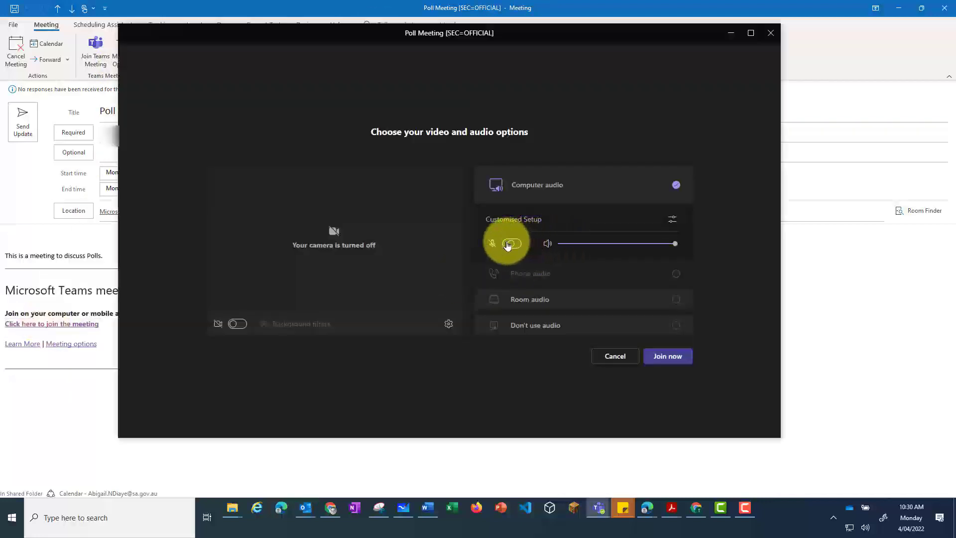
pyautogui.click(674, 357)
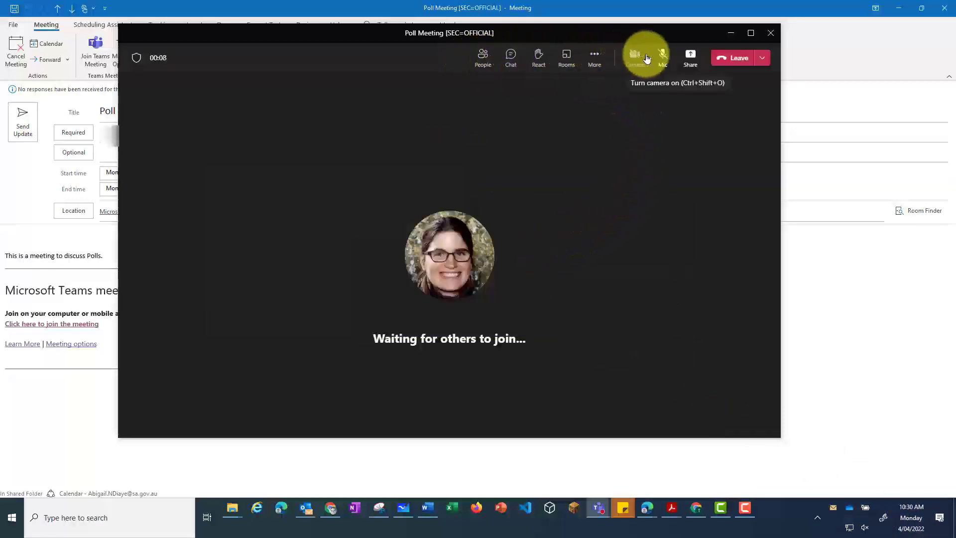
# Find the Forms app and add it to the running meeting
pyautogui.click(595, 63)
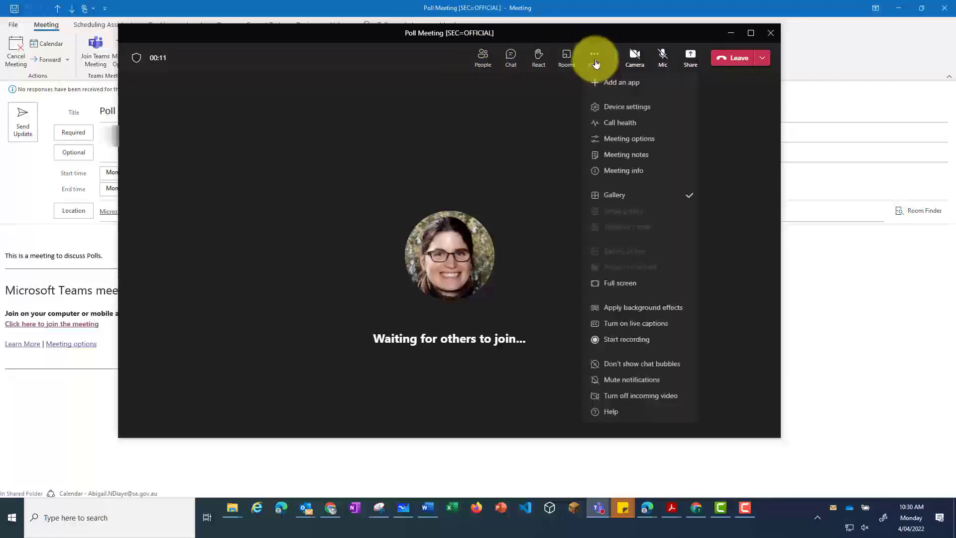
pyautogui.click(619, 83)
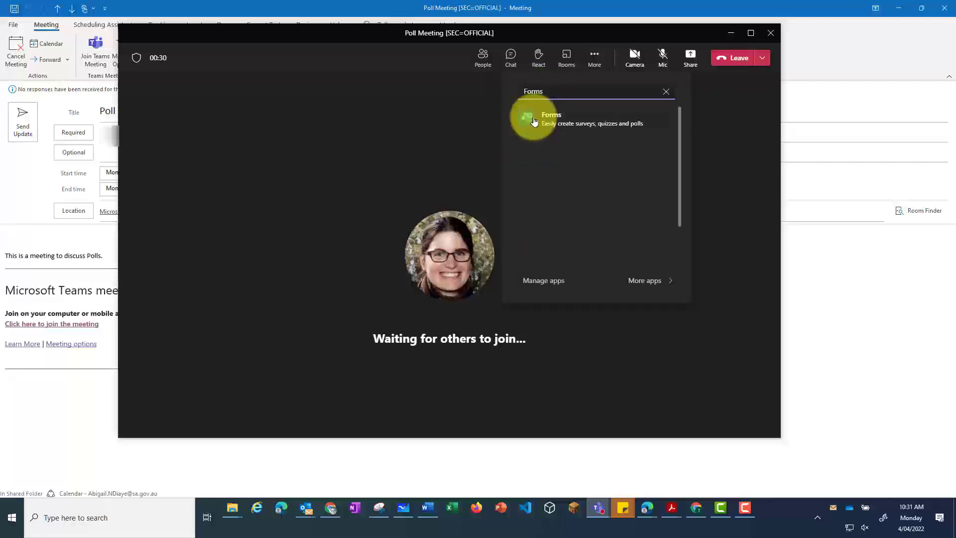
pyautogui.click(530, 123)
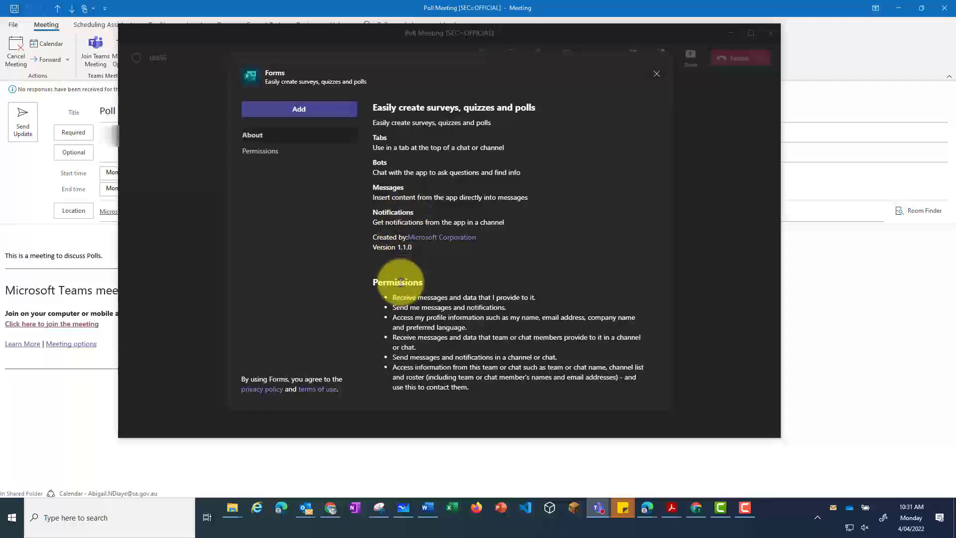
pyautogui.click(297, 112)
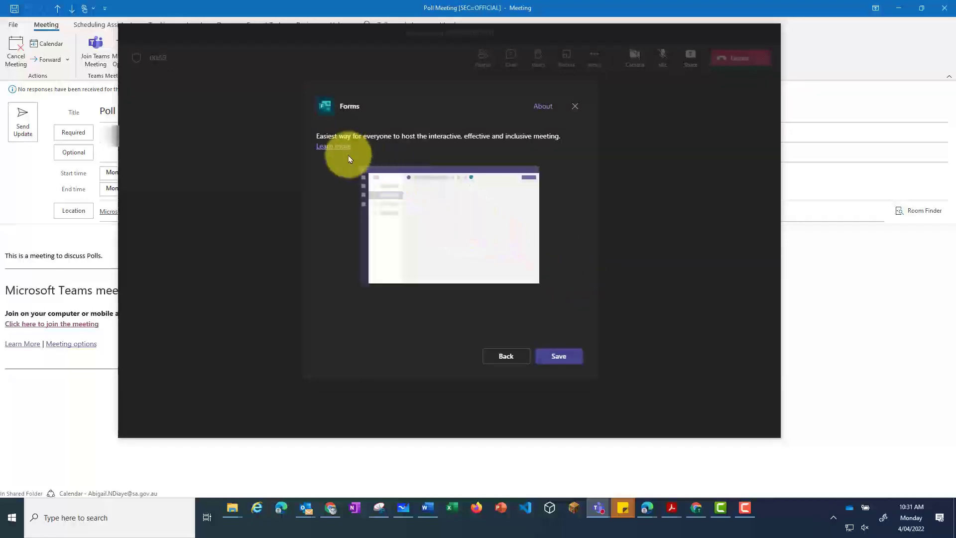
pyautogui.click(559, 356)
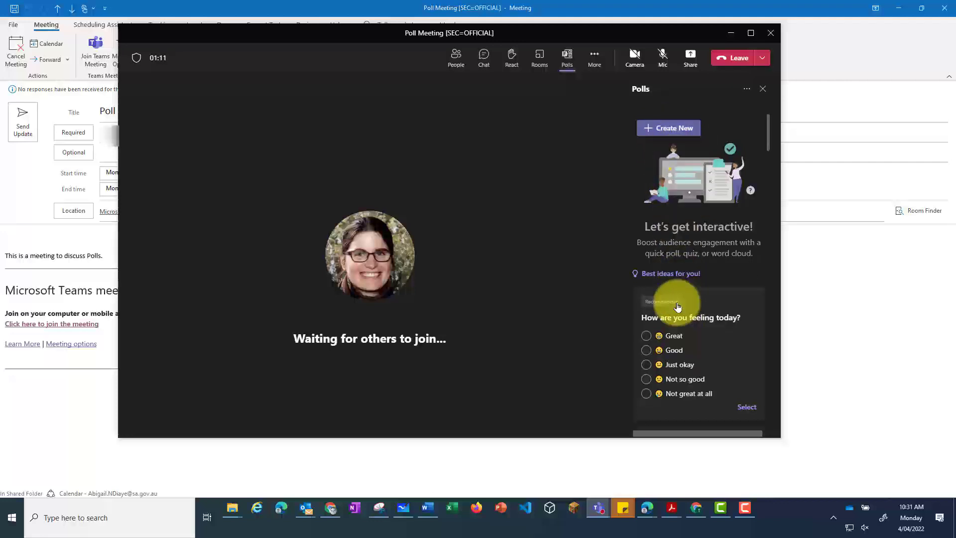
# Start a new Multiple Choice poll in the meeting
pyautogui.moveTo(769, 131); pyautogui.dragTo(772, 111)
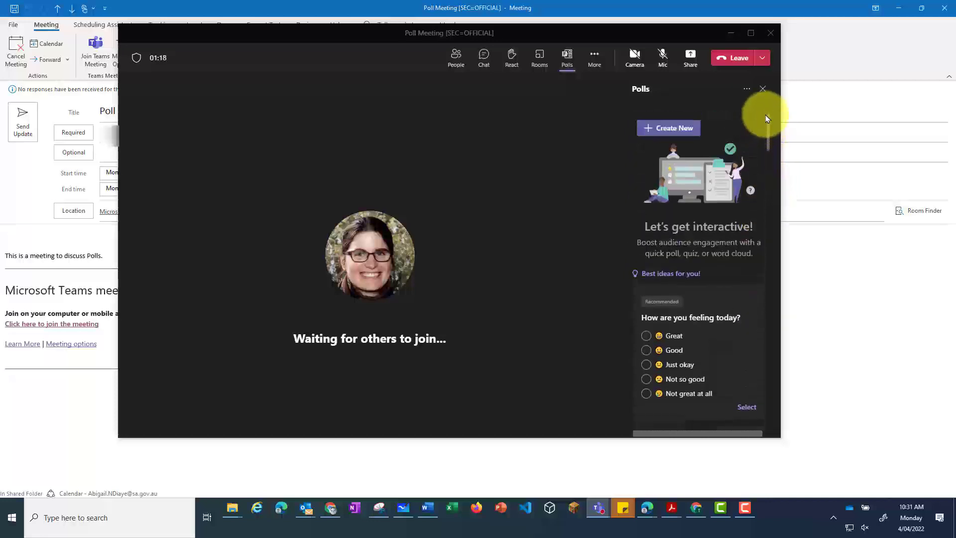
pyautogui.click(676, 131)
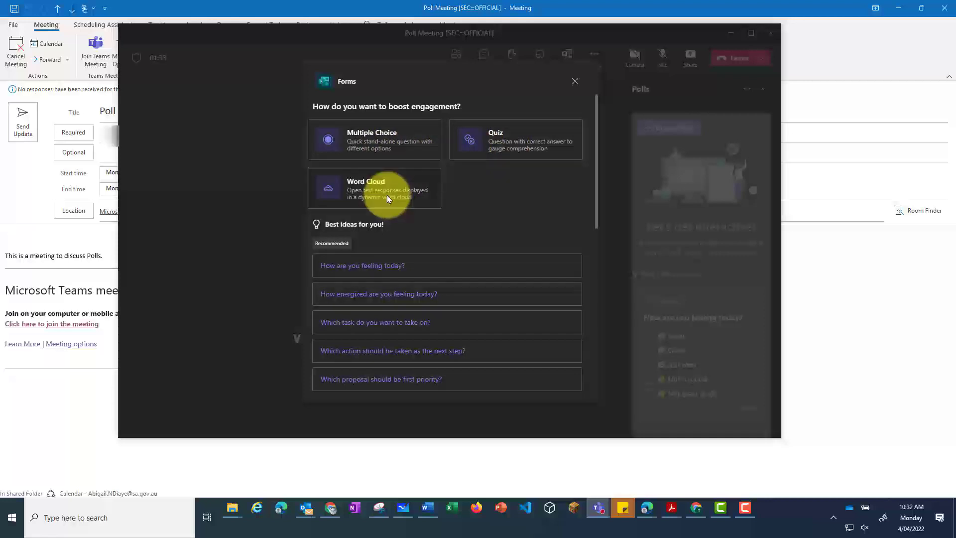
pyautogui.click(389, 142)
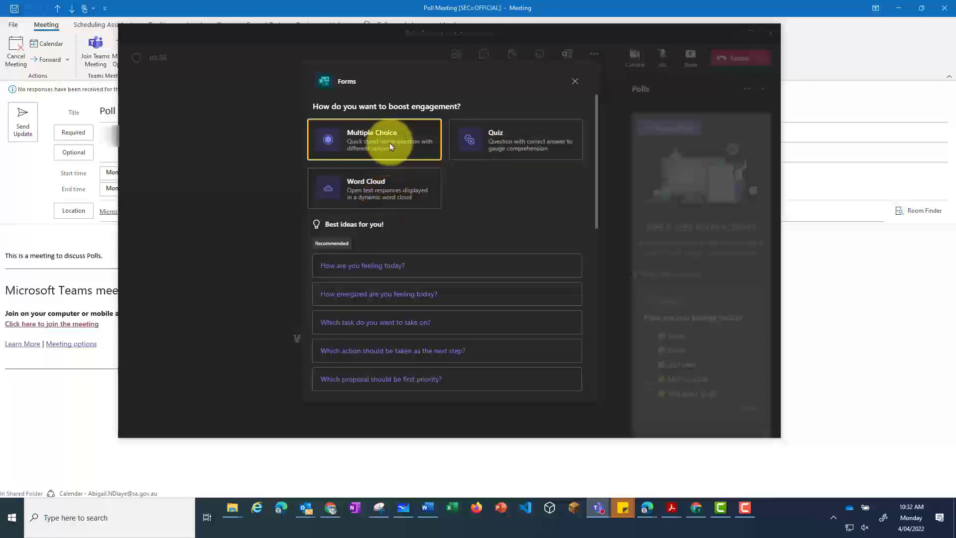
pyautogui.click(380, 118)
pyautogui.write('Are you in ')
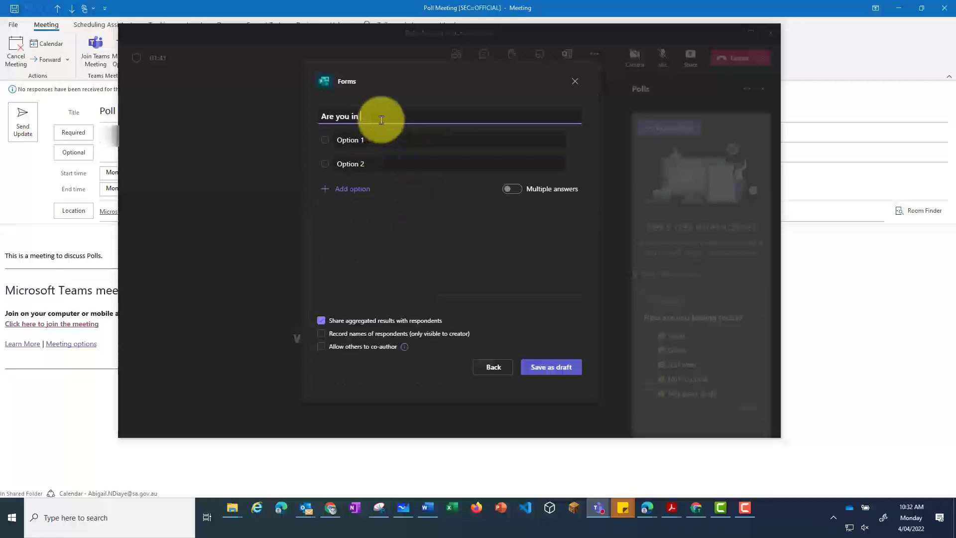
pyautogui.write('the')
pyautogui.press('BackSpace')
pyautogui.press('BackSpace')
pyautogui.press('BackSpace')
pyautogui.press('BackSpace')
pyautogui.press('BackSpace')
pyautogui.press('BackSpace')
pyautogui.press('BackSpace')
pyautogui.press('BackSpace')
pyautogui.press('BackSpace')
pyautogui.press('BackSpace')
pyautogui.press('BackSpace')
pyautogui.press('BackSpace')
pyautogui.press('BackSpace')
pyautogui.press('BackSpace')
# Enter the poll question "Where are you?" with the answer options "Corporate" and "School"
pyautogui.write('Where are you?')
pyautogui.click(372, 140)
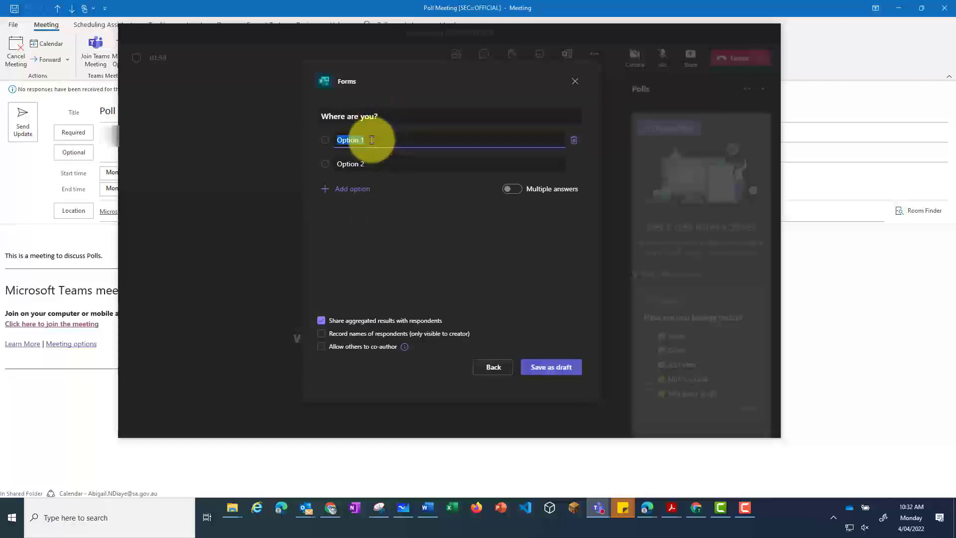
pyautogui.write('Corporate')
pyautogui.click(372, 164)
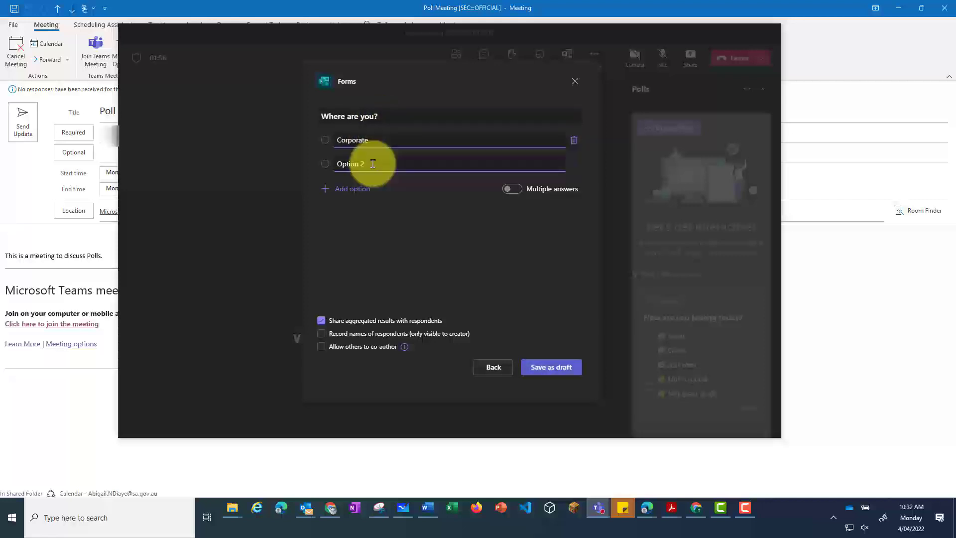
pyautogui.write('School')
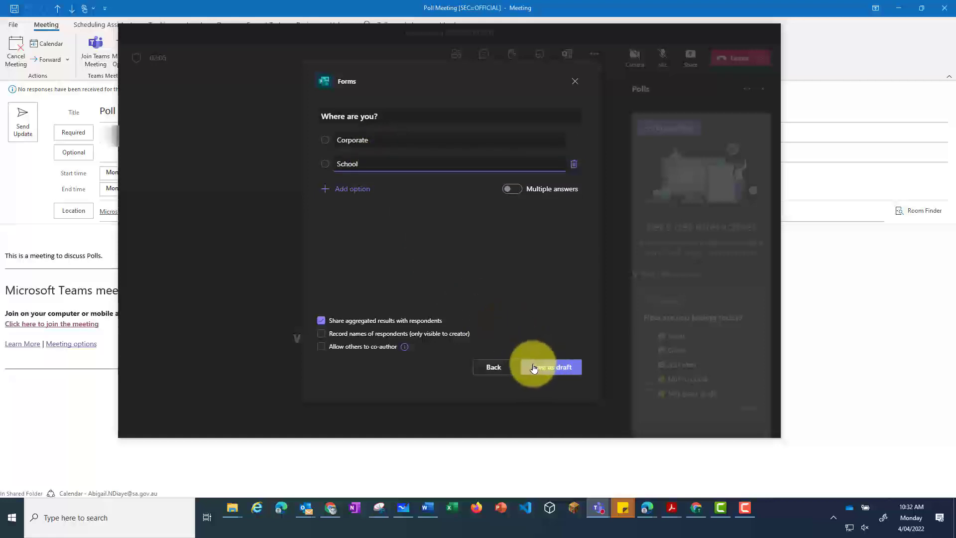
# Save the "Where are you?" poll as a draft, sharing aggregated results without recording respondents' names
pyautogui.click(359, 332)
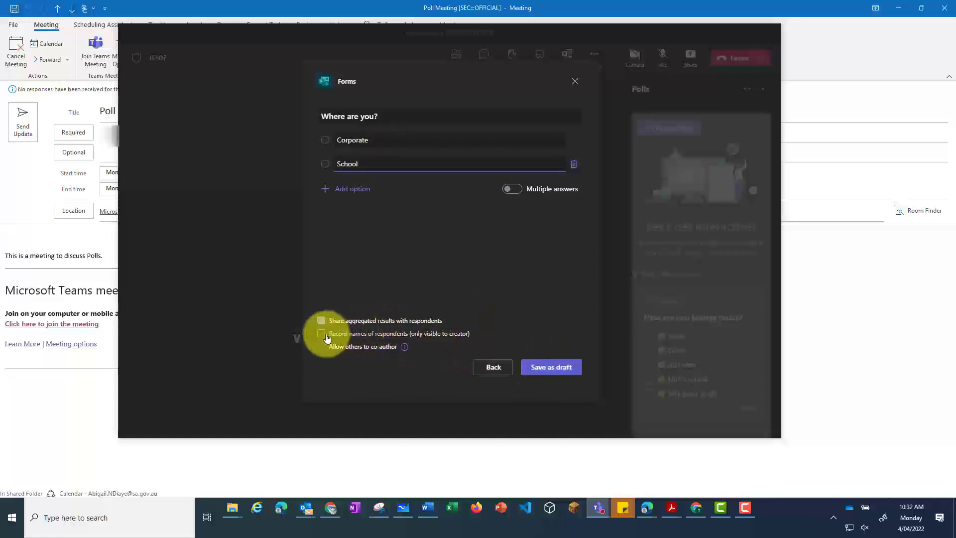
pyautogui.click(411, 337)
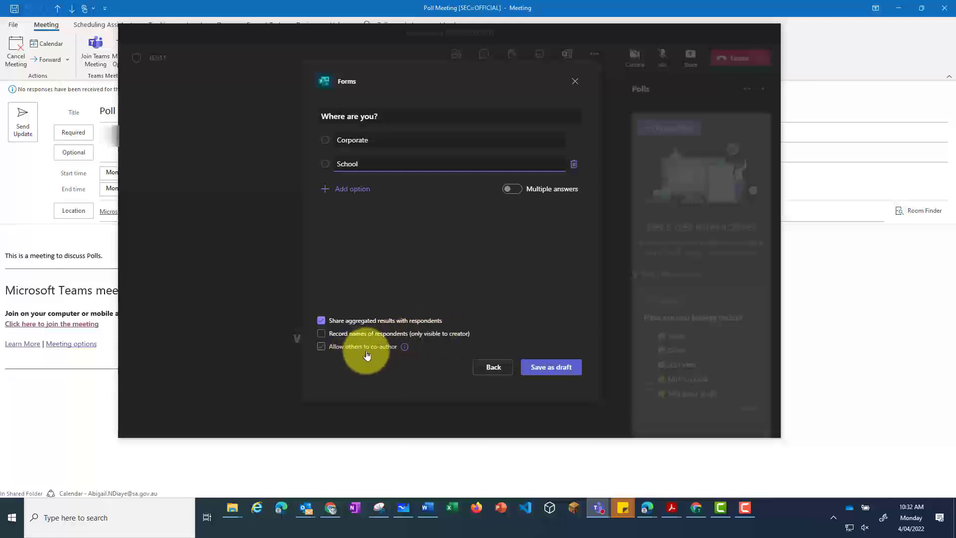
pyautogui.click(550, 367)
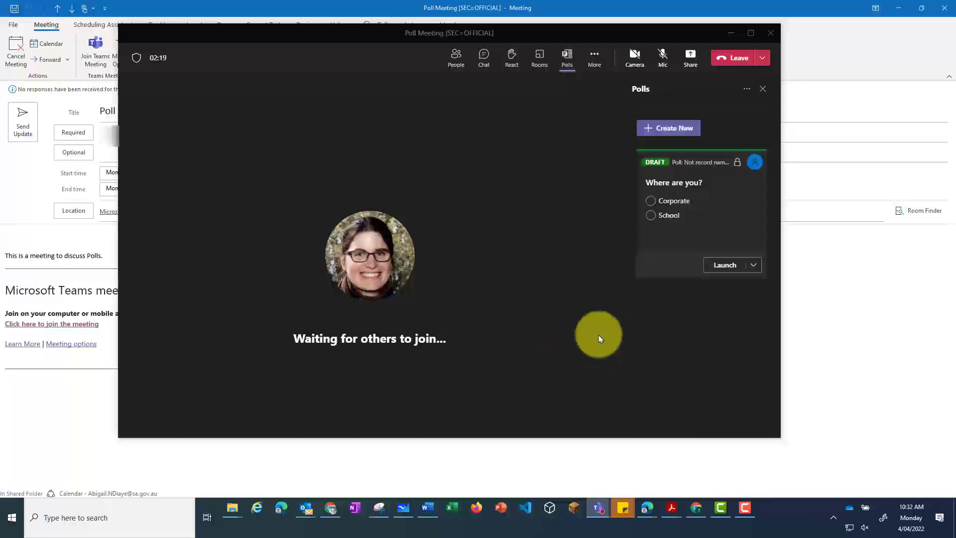
# Start a new Quiz in the meeting with the question "When is Easter"
pyautogui.click(673, 128)
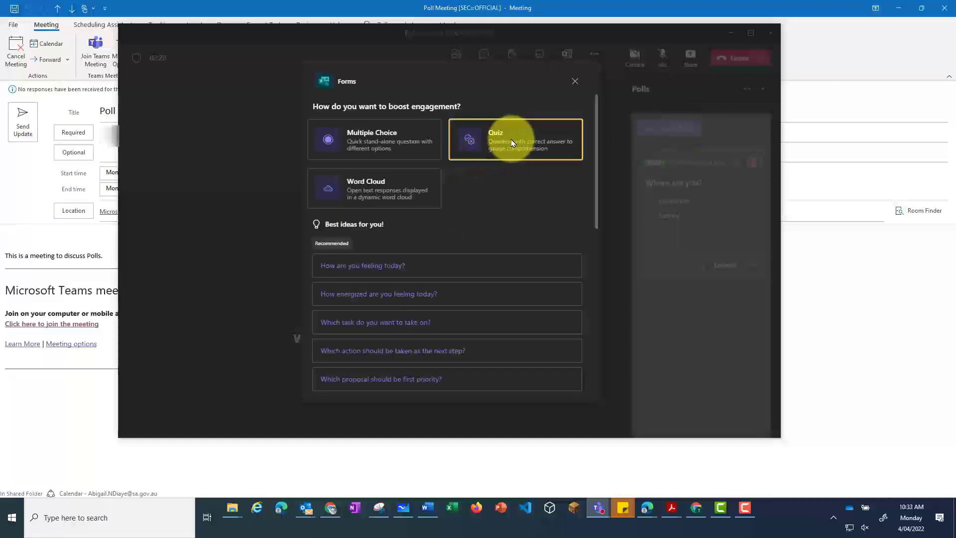
pyautogui.click(511, 142)
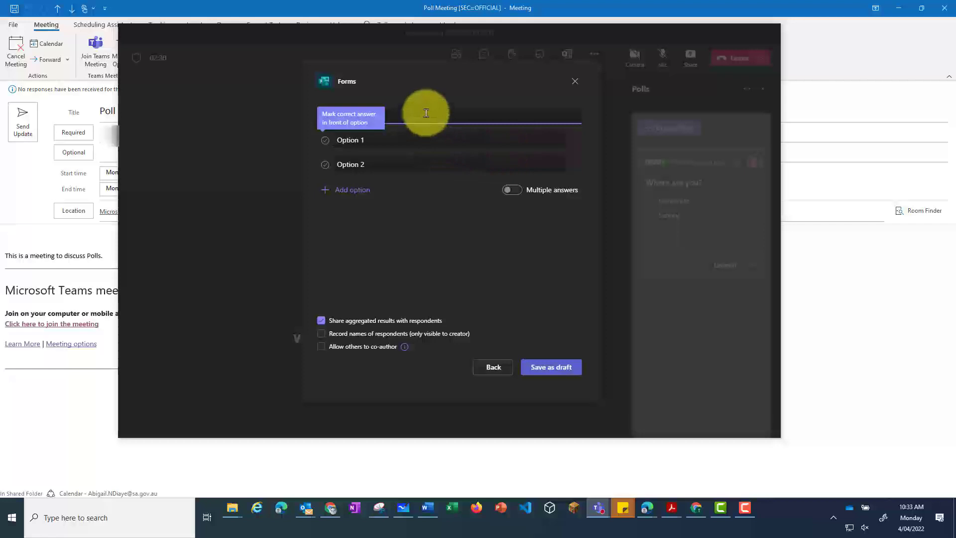
pyautogui.moveTo(428, 118); pyautogui.dragTo(315, 122)
pyautogui.write('When is Easter')
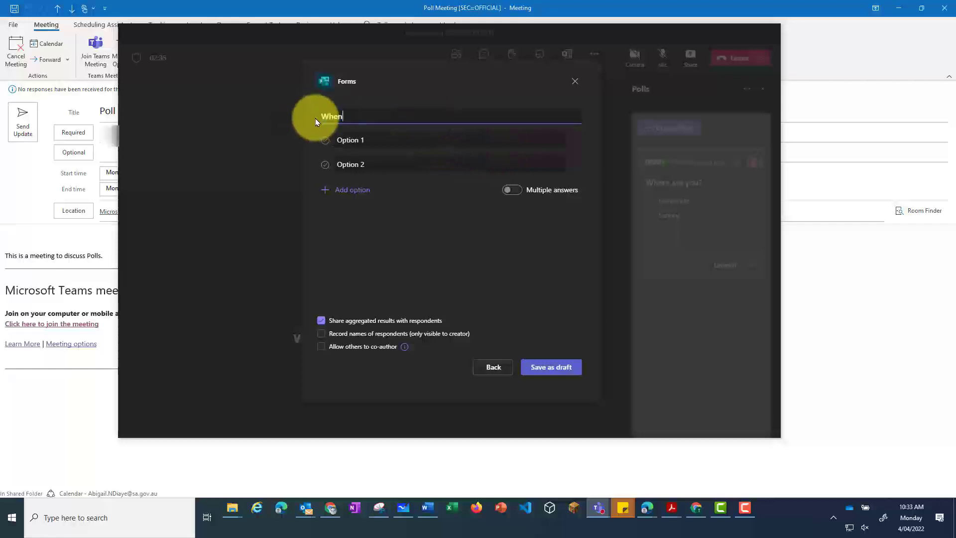
# Enter "End of week 10" and "End of week 11" as the quiz answers and mark "End of week 11" as correct
pyautogui.click(358, 141)
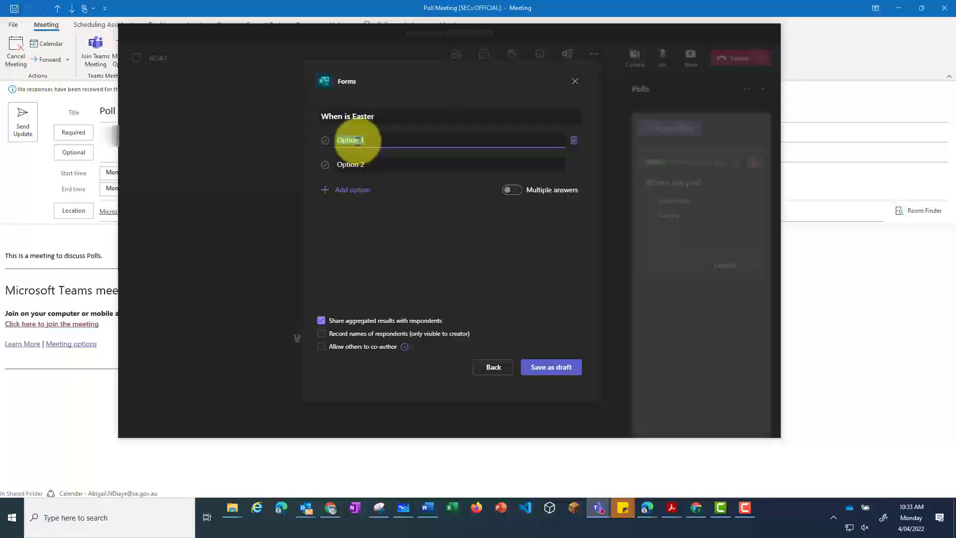
pyautogui.write('End of week 10')
pyautogui.click(359, 165)
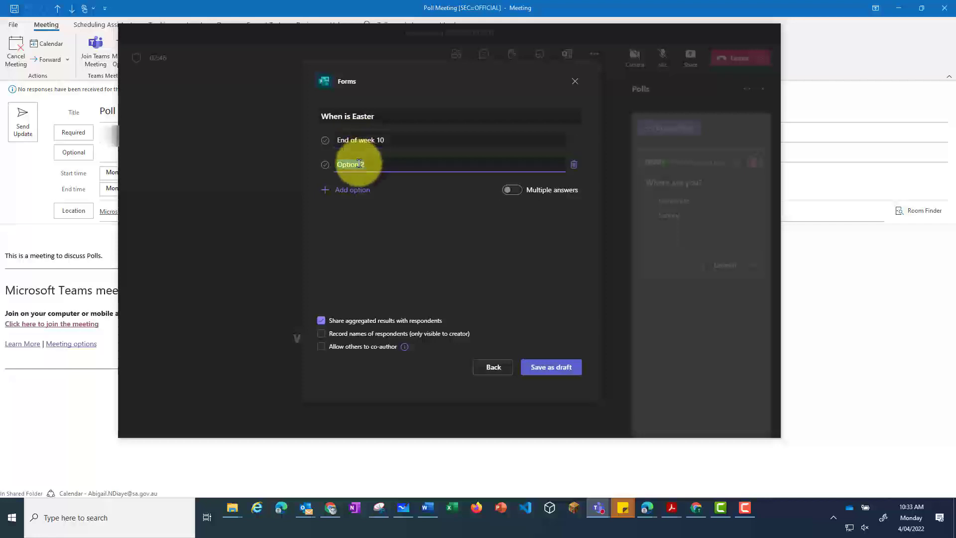
pyautogui.write('End of week 11')
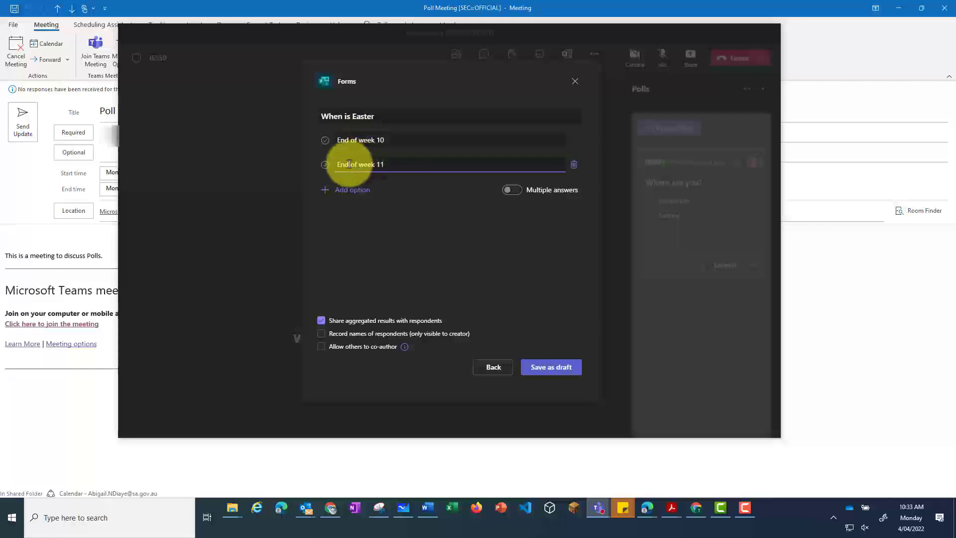
pyautogui.click(325, 165)
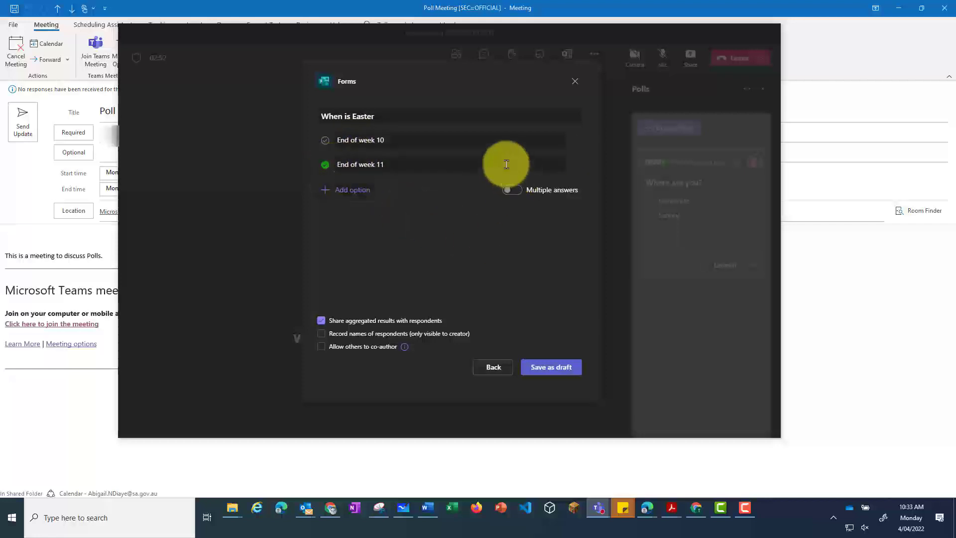
# Complete the quiz question as "When is Easter?" and save the quiz as a draft
pyautogui.write('?')
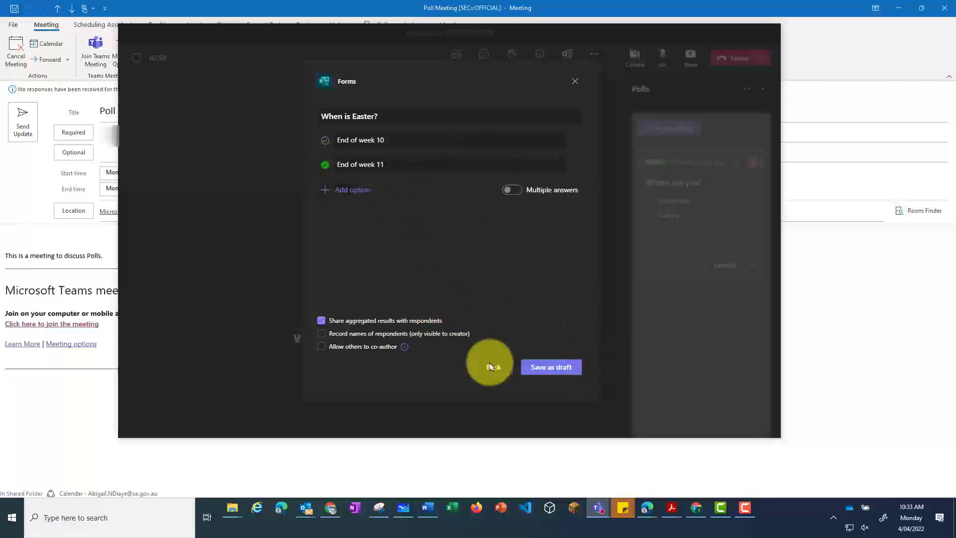
pyautogui.click(562, 368)
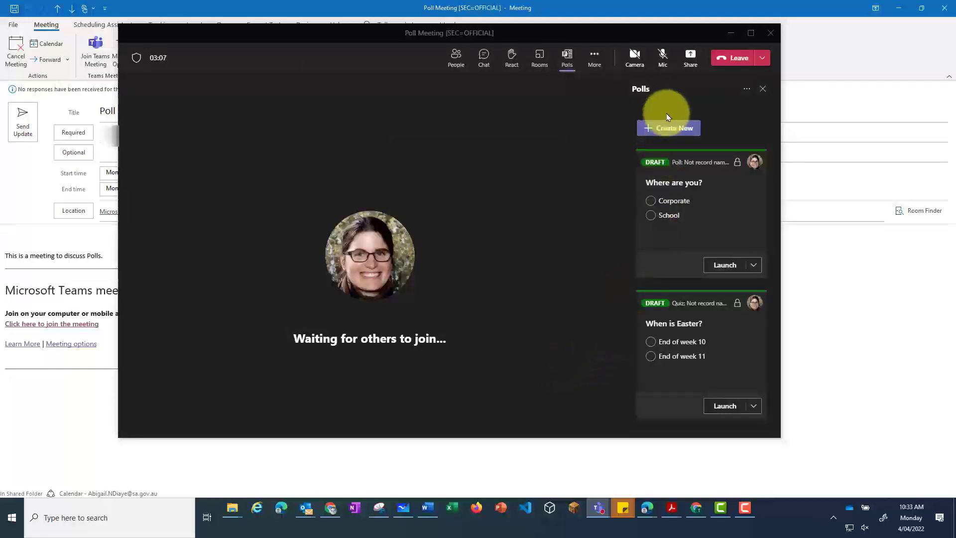
# Create a Word Cloud poll with the question "What is your main teaching subject?" and save it as a draft
pyautogui.click(667, 127)
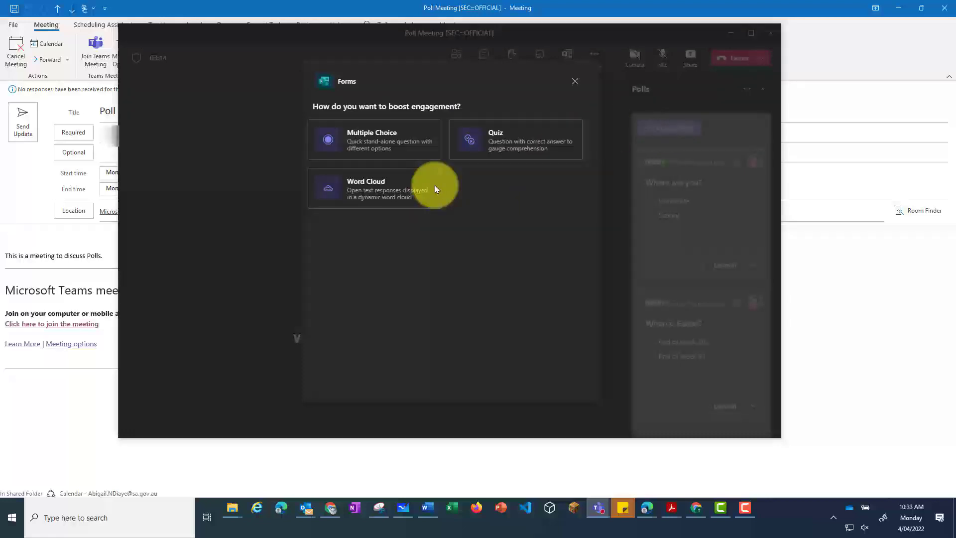
pyautogui.click(376, 185)
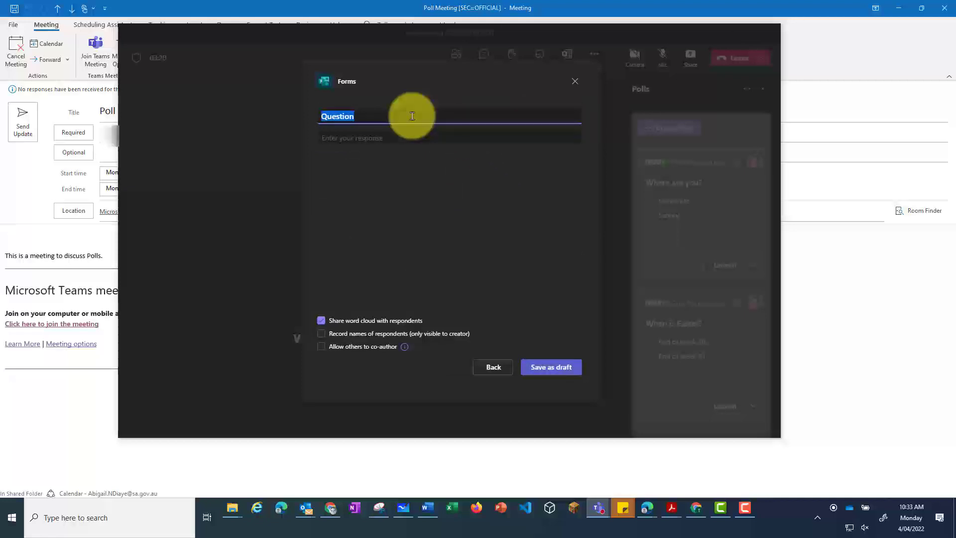
pyautogui.write('What is your main teaching subject?')
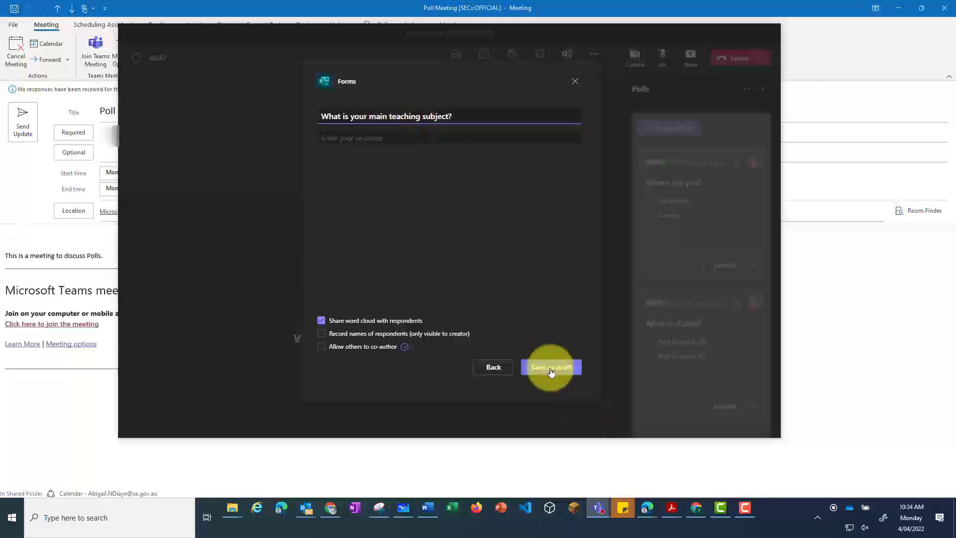
pyautogui.click(550, 369)
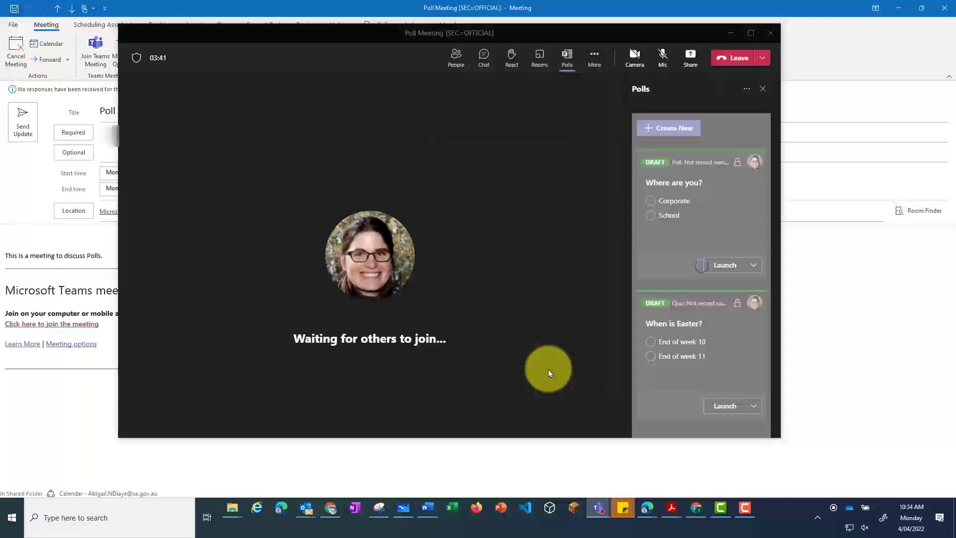
# Review the saved poll drafts and the extra options available for the "Where are you?" poll
pyautogui.scroll(-1, 768, 270)
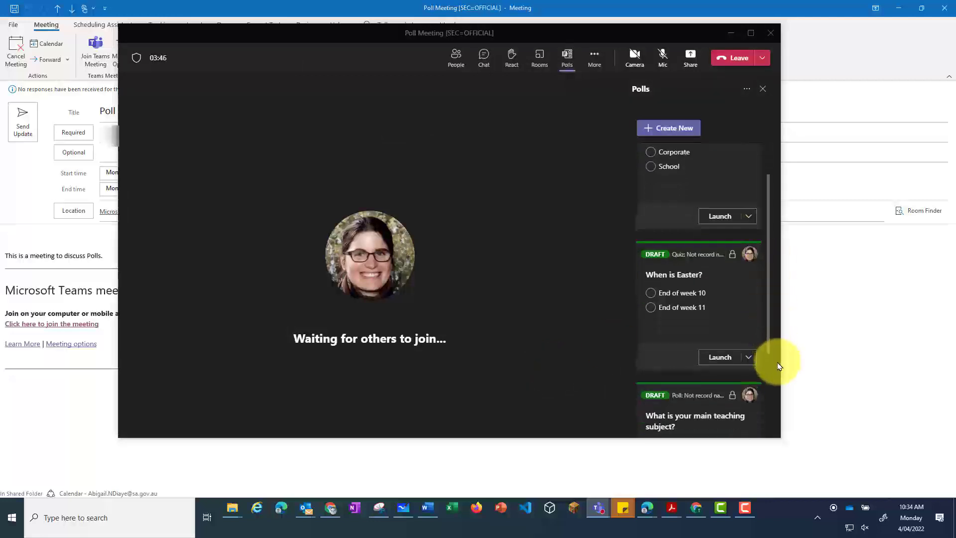
pyautogui.scroll(-3, 775, 379)
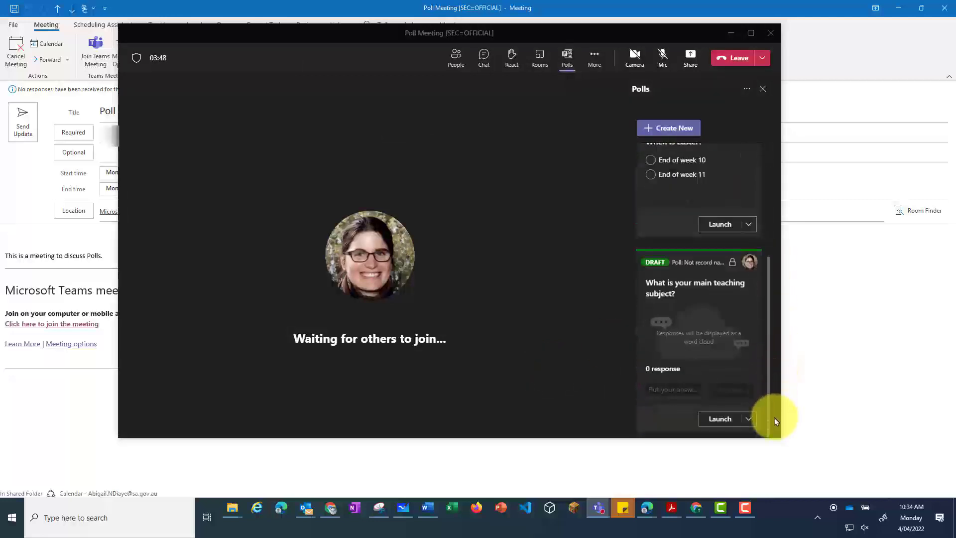
pyautogui.scroll(4, 770, 368)
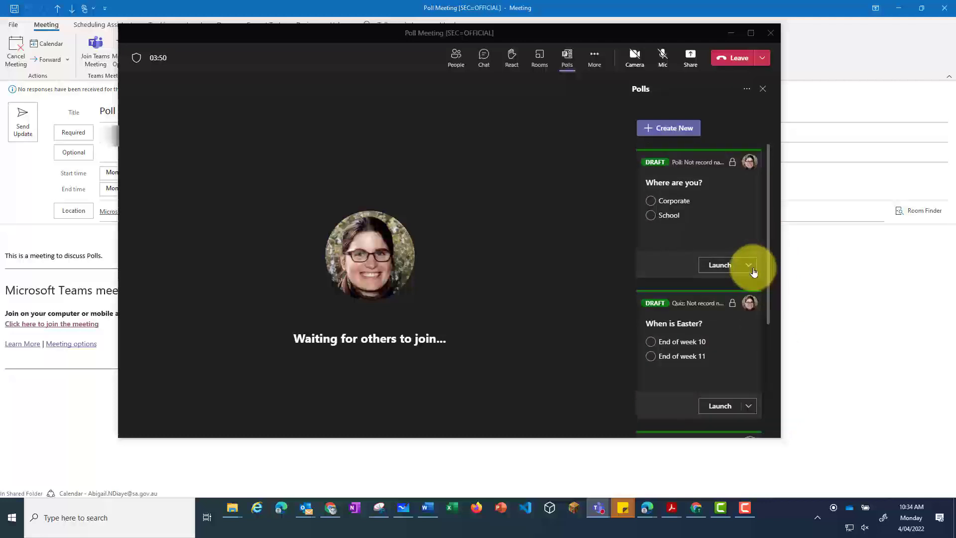
pyautogui.click(751, 269)
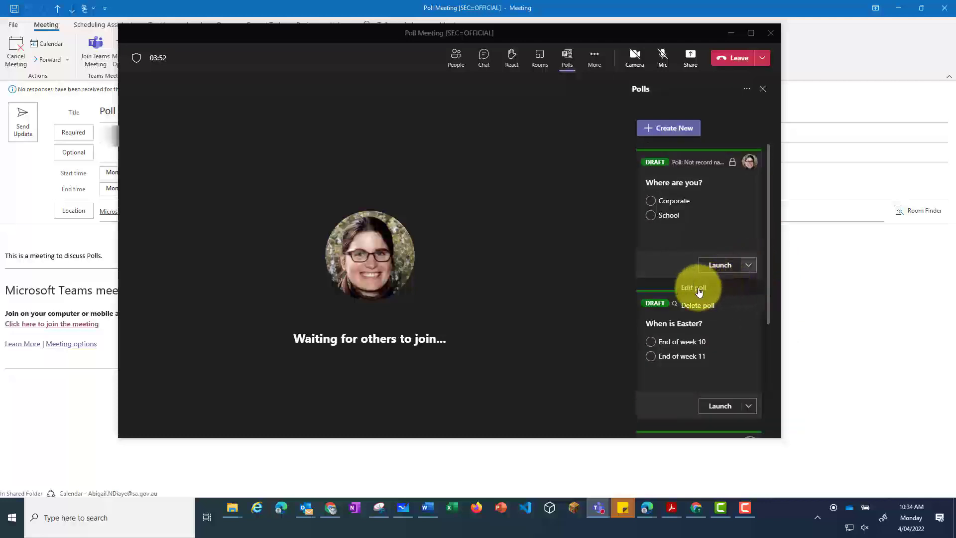
pyautogui.click(740, 233)
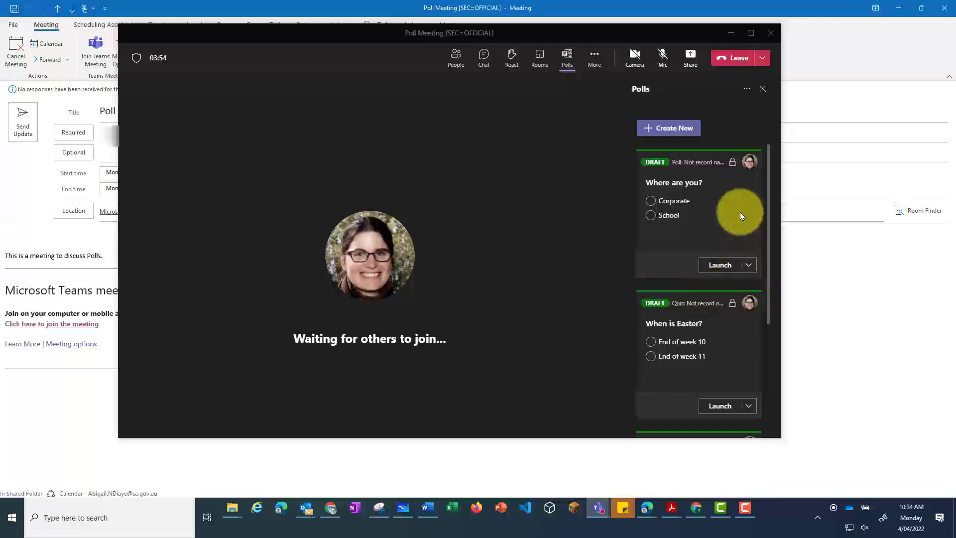
# Leave the meeting, close its invitation window, and reopen the Poll Meeting from the Outlook calendar
pyautogui.click(731, 60)
pyautogui.press('Escape')
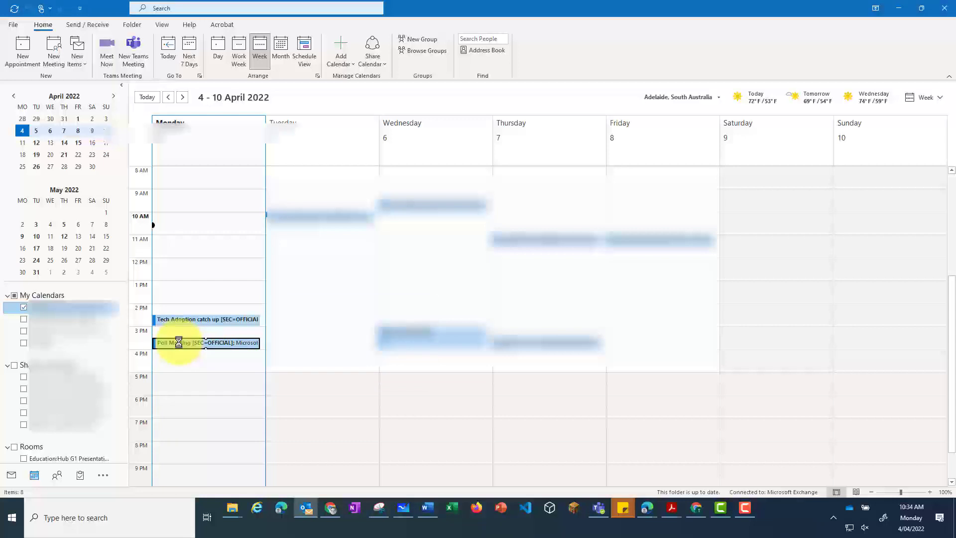
pyautogui.press('Return')
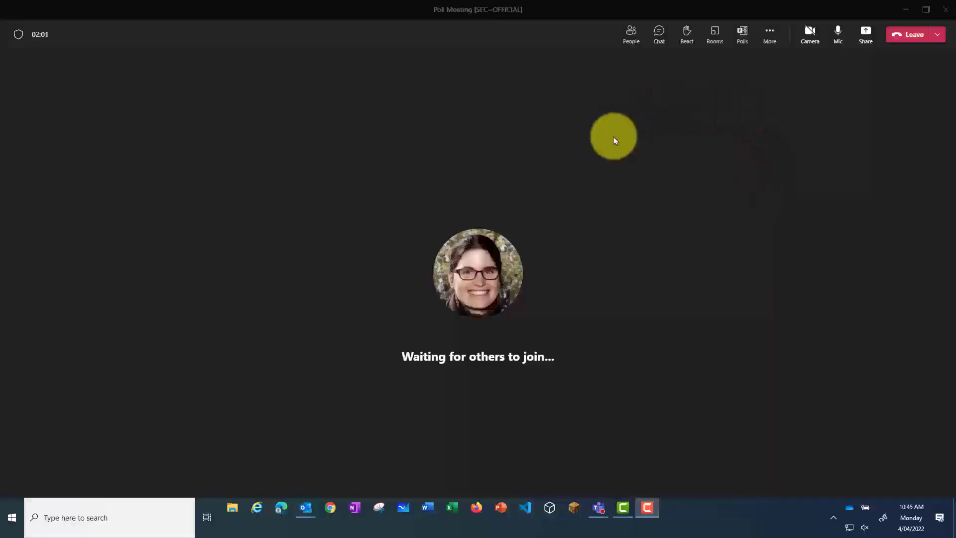
# Look at the meeting's participants and chat, and bring up its list of polls
pyautogui.click(632, 30)
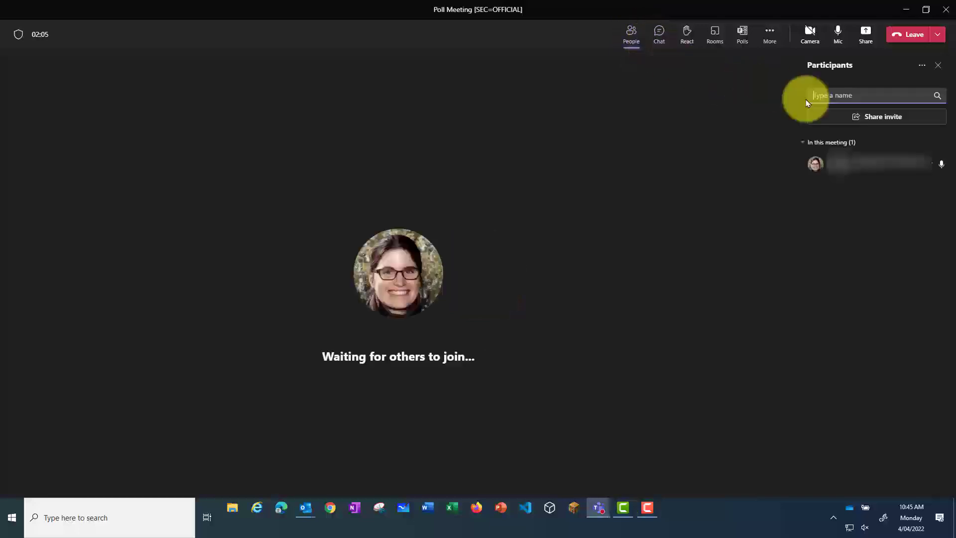
pyautogui.click(662, 37)
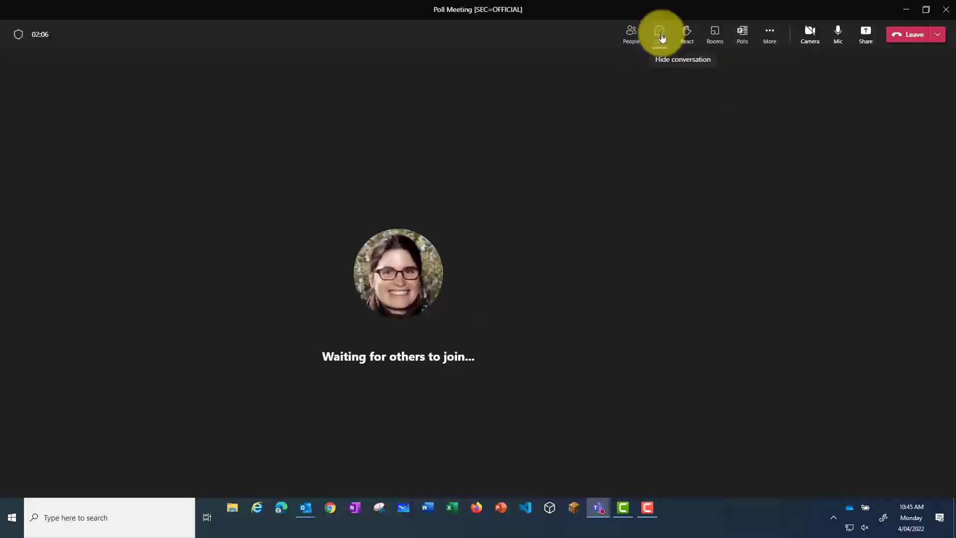
pyautogui.click(743, 33)
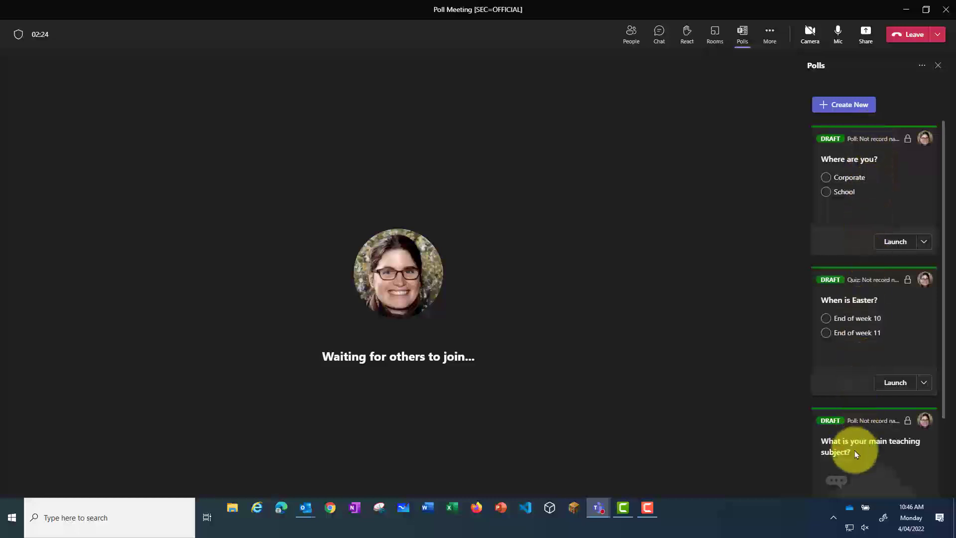
# Launch the "Where are you?" poll and submit "Corporate" as the response
pyautogui.click(895, 244)
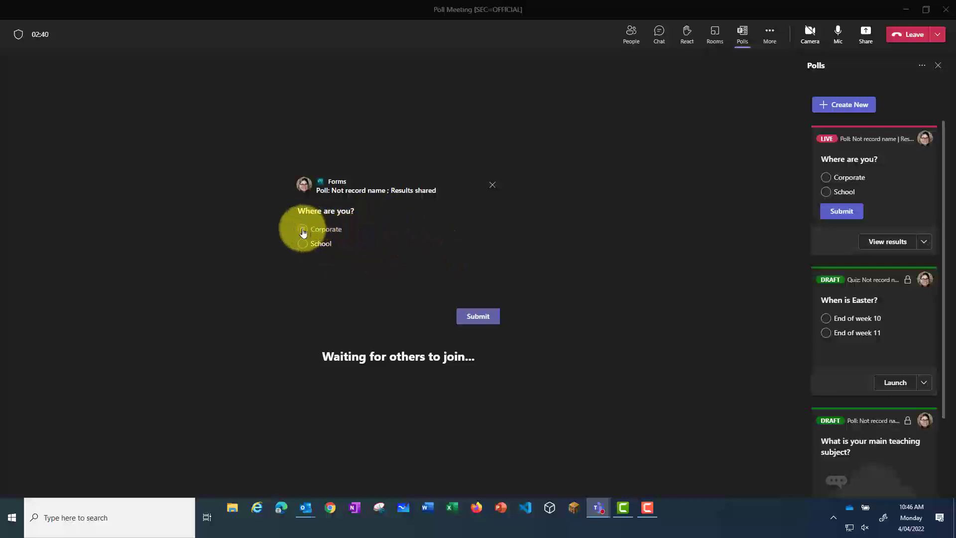
pyautogui.click(303, 229)
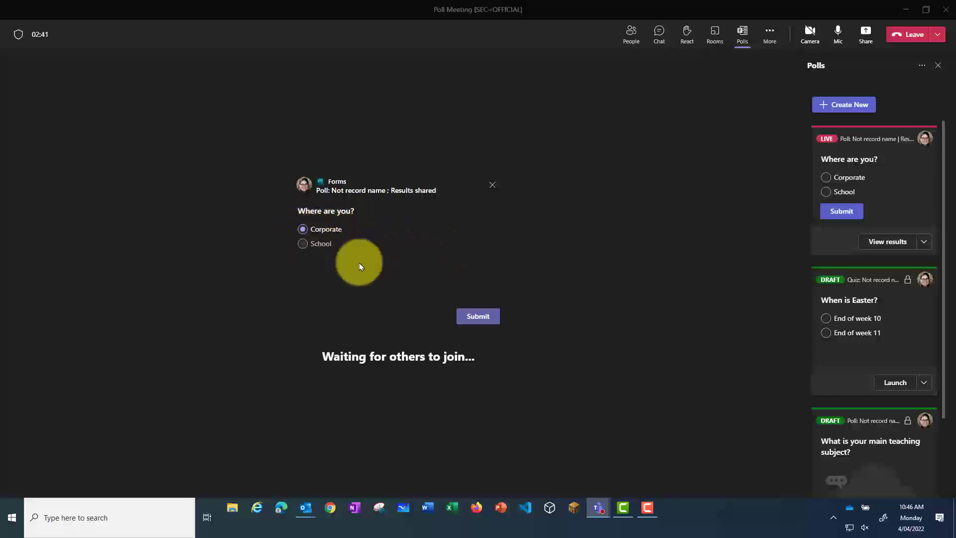
pyautogui.click(471, 321)
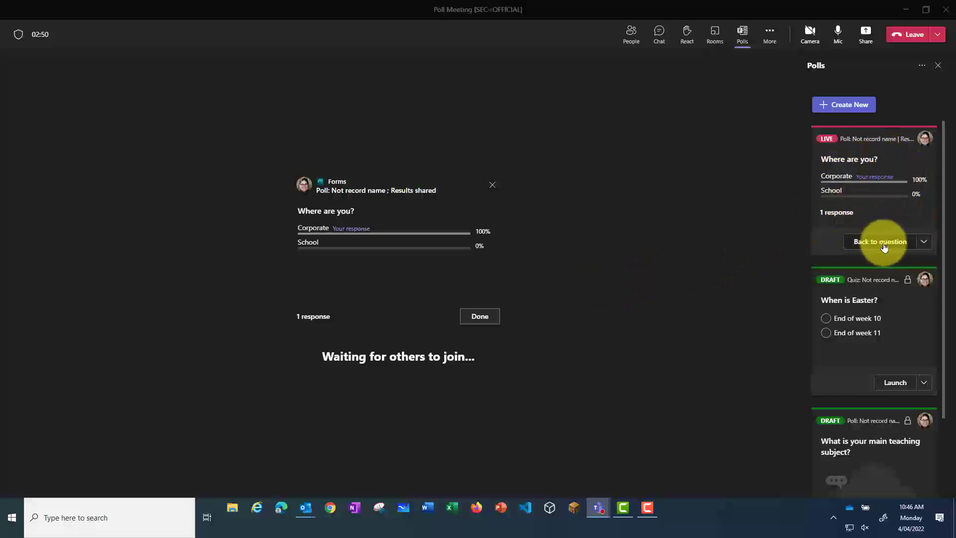
# Export the "Where are you?" poll results from its response details and close the details
pyautogui.click(926, 242)
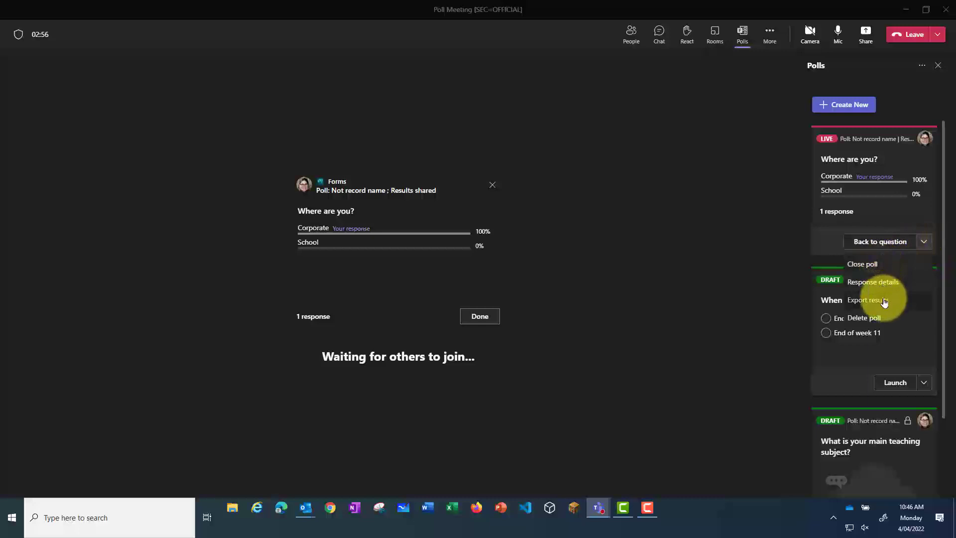
pyautogui.click(879, 302)
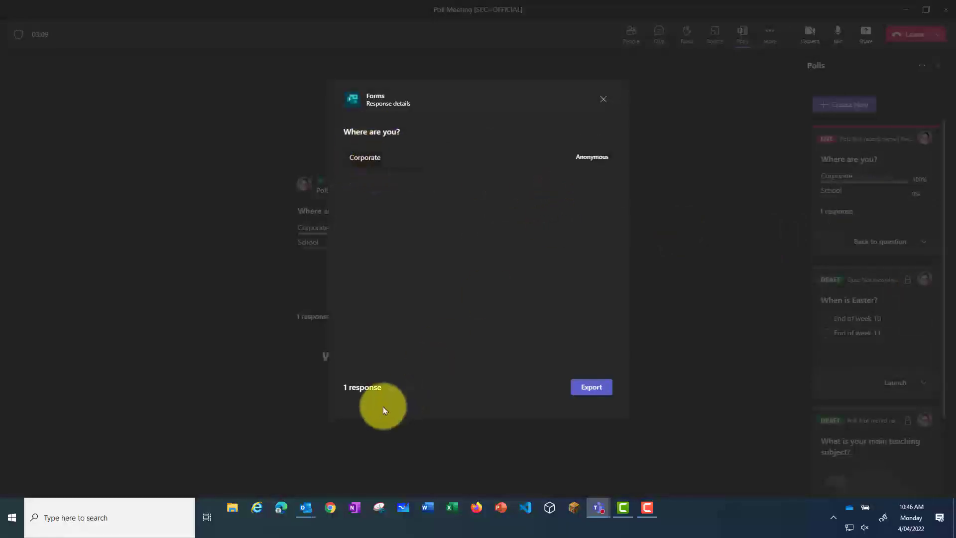
pyautogui.click(582, 390)
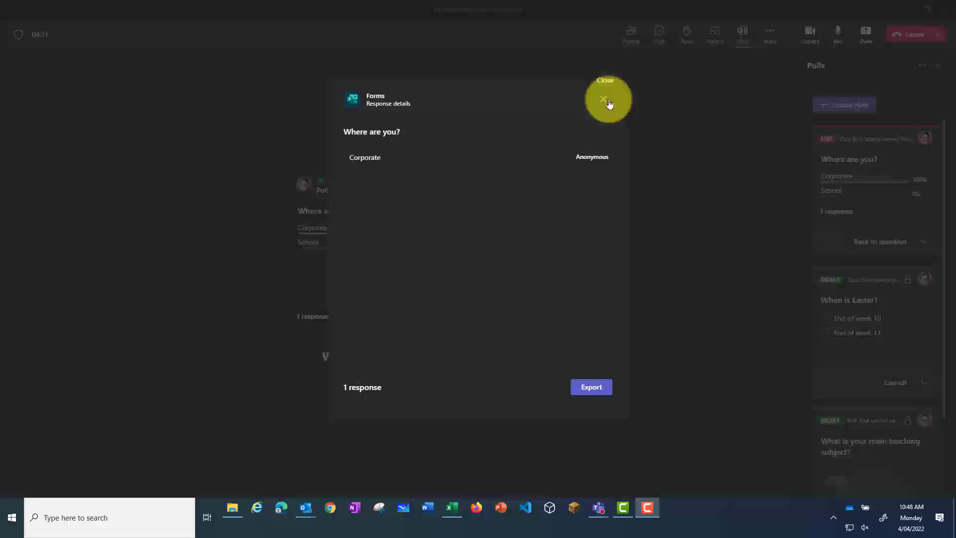
pyautogui.click(607, 99)
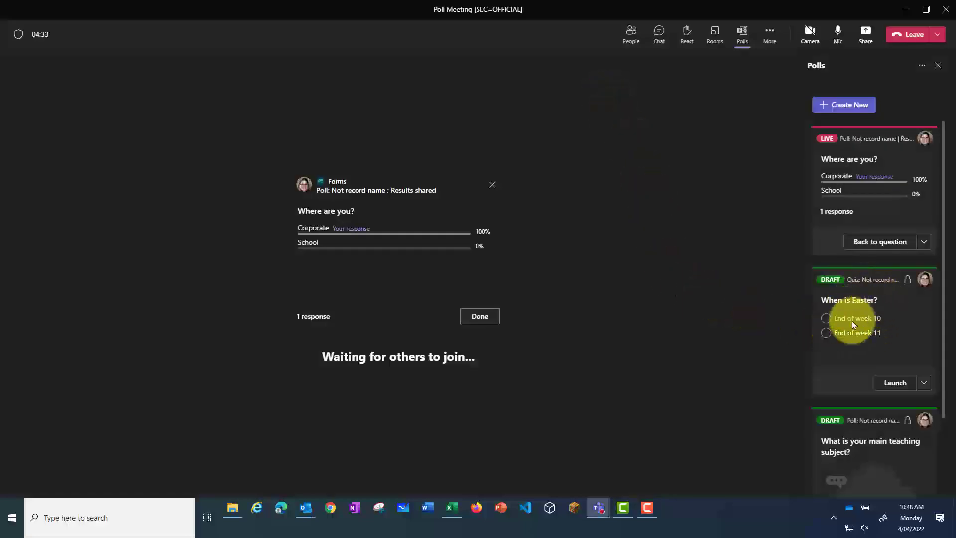
# Edit the "When is Easter?" quiz to record respondents' names while sharing aggregated results, and save it as a draft
pyautogui.click(923, 386)
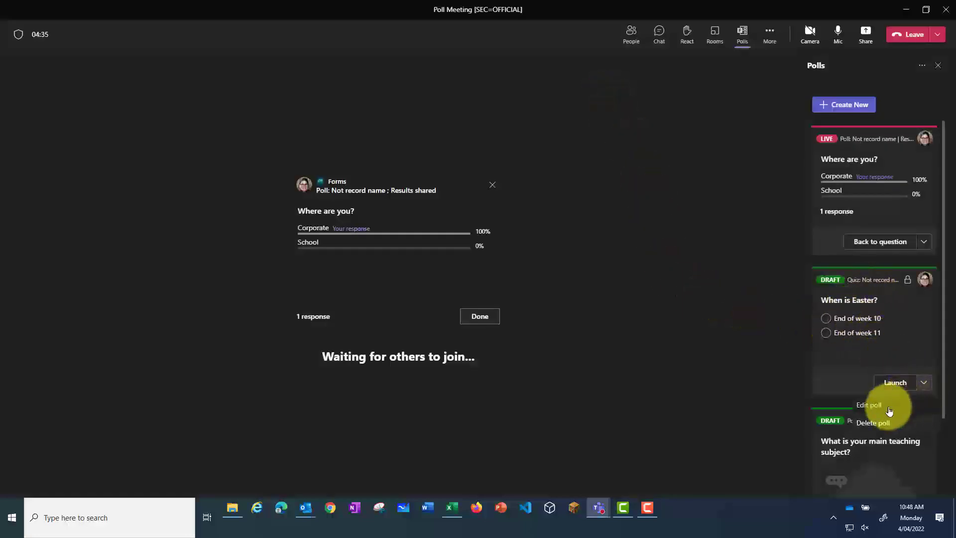
pyautogui.click(871, 406)
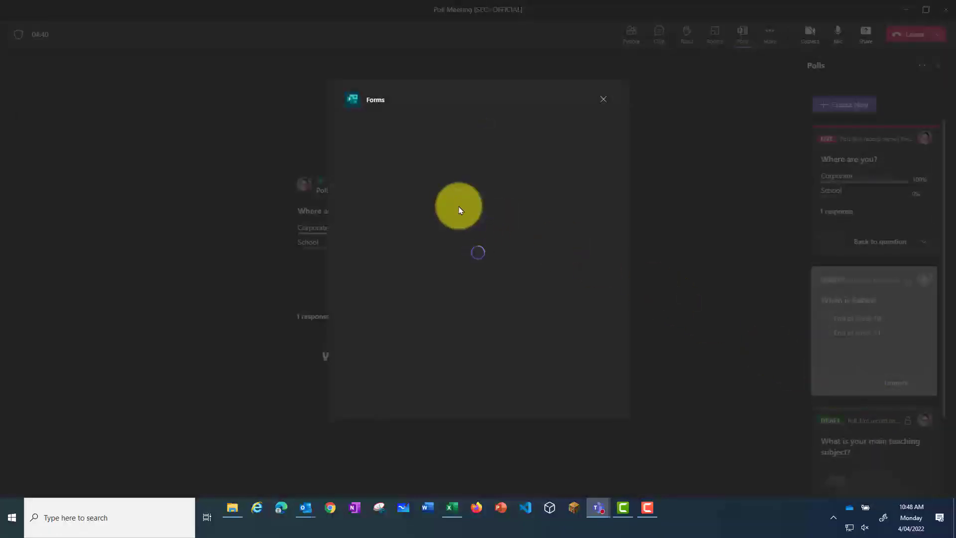
pyautogui.click(358, 337)
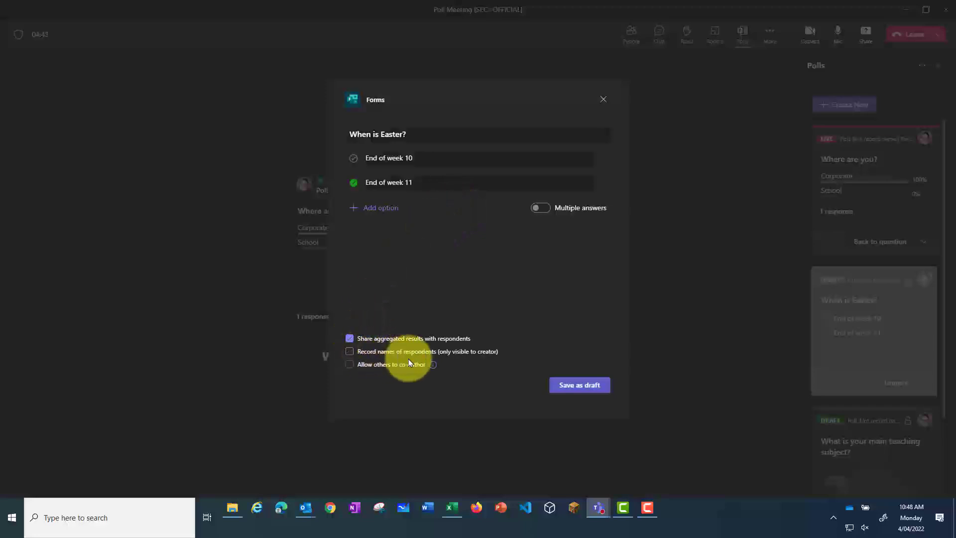
pyautogui.click(350, 352)
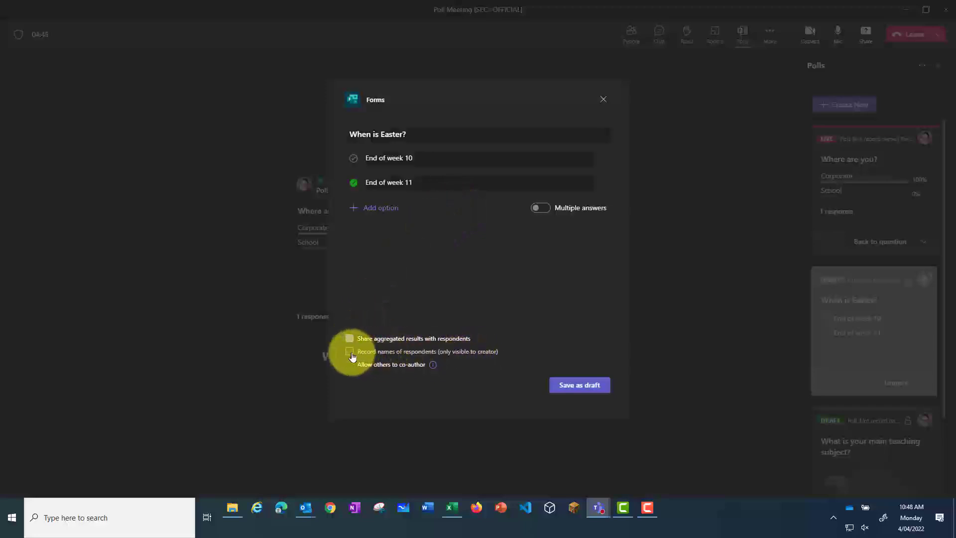
pyautogui.click(570, 390)
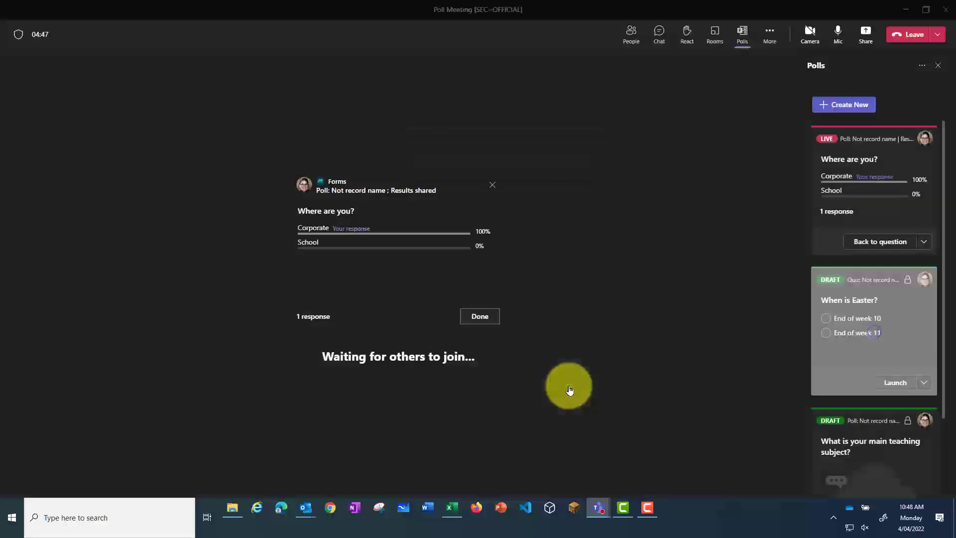
# Launch the "When is Easter?" quiz and submit "End of week 11" as the answer
pyautogui.click(895, 382)
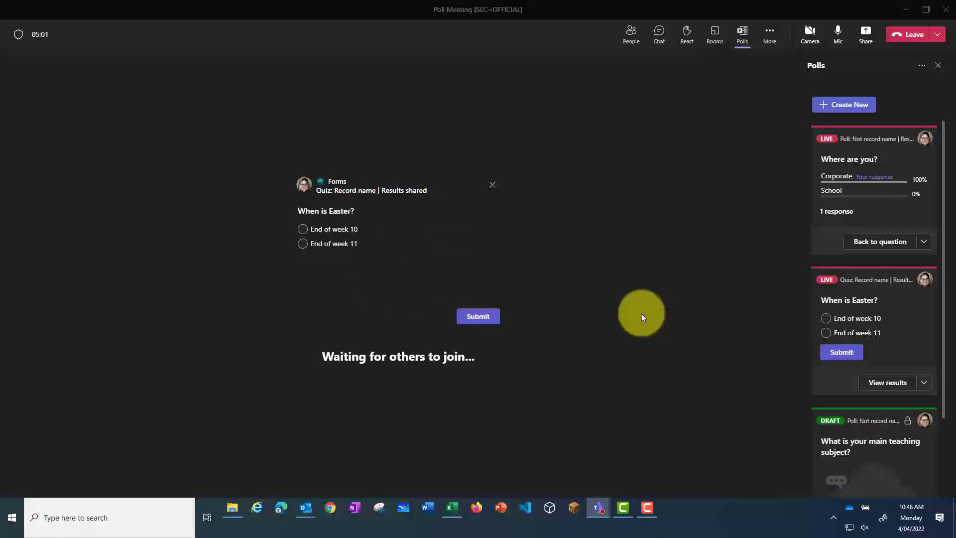
pyautogui.click(303, 244)
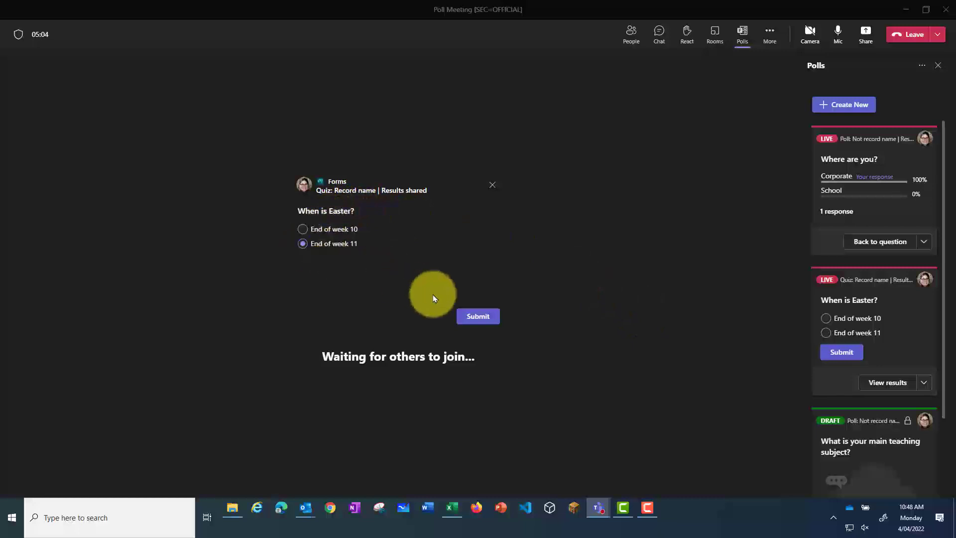
pyautogui.click(481, 319)
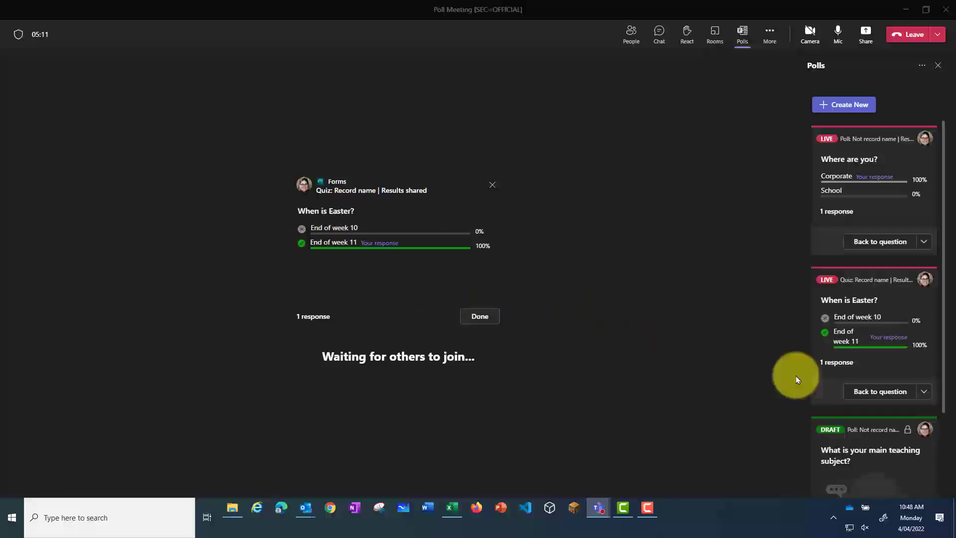
# Export the "When is Easter?" quiz results and open the downloaded file
pyautogui.click(924, 396)
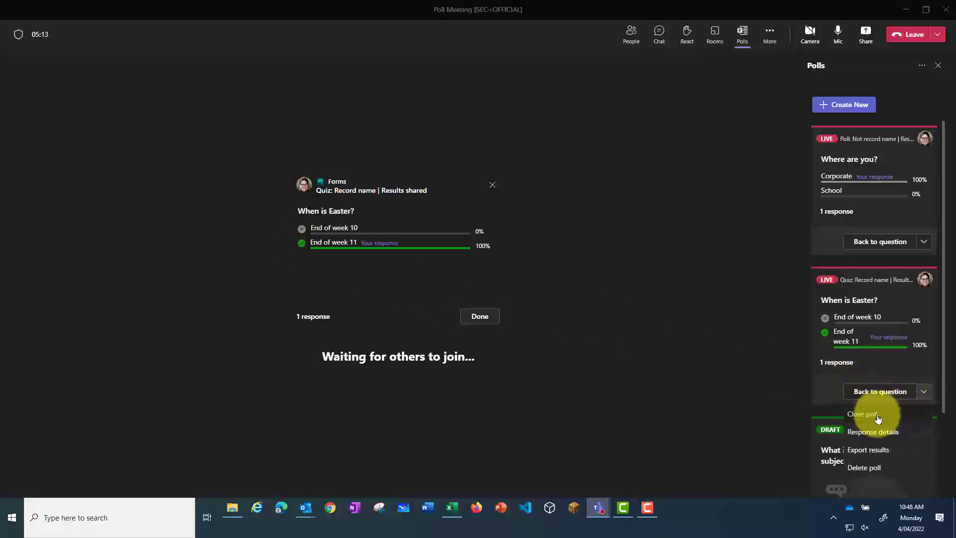
pyautogui.click(872, 450)
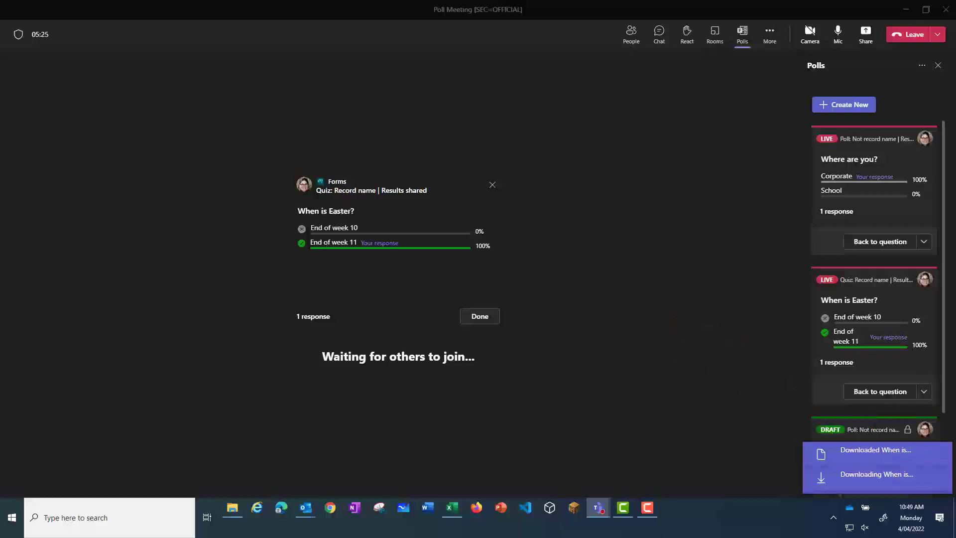
pyautogui.click(875, 451)
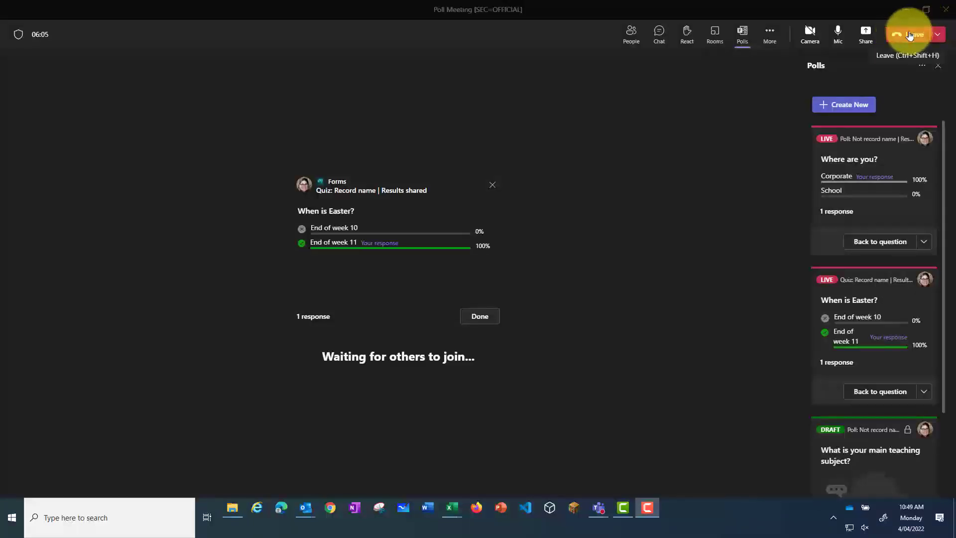
# Leave the Poll Meeting
pyautogui.click(908, 35)
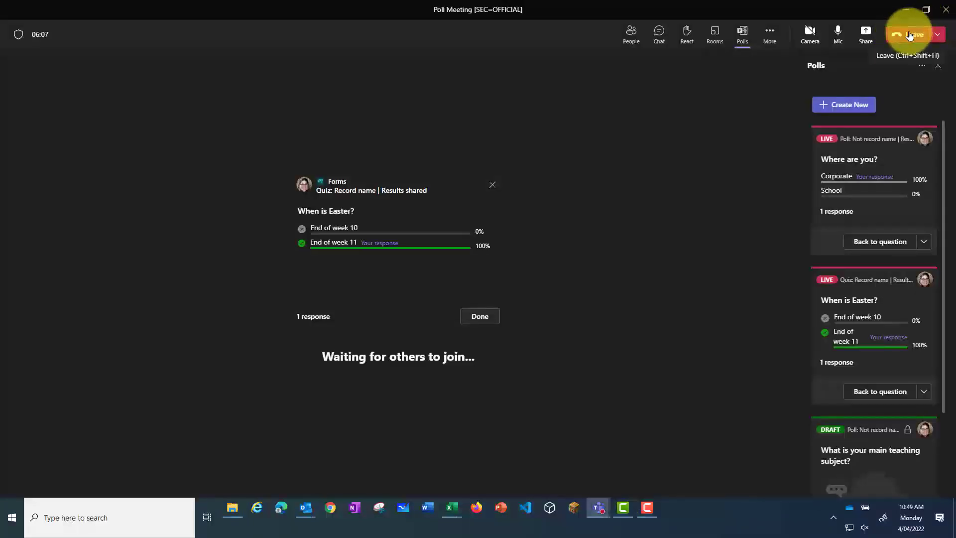